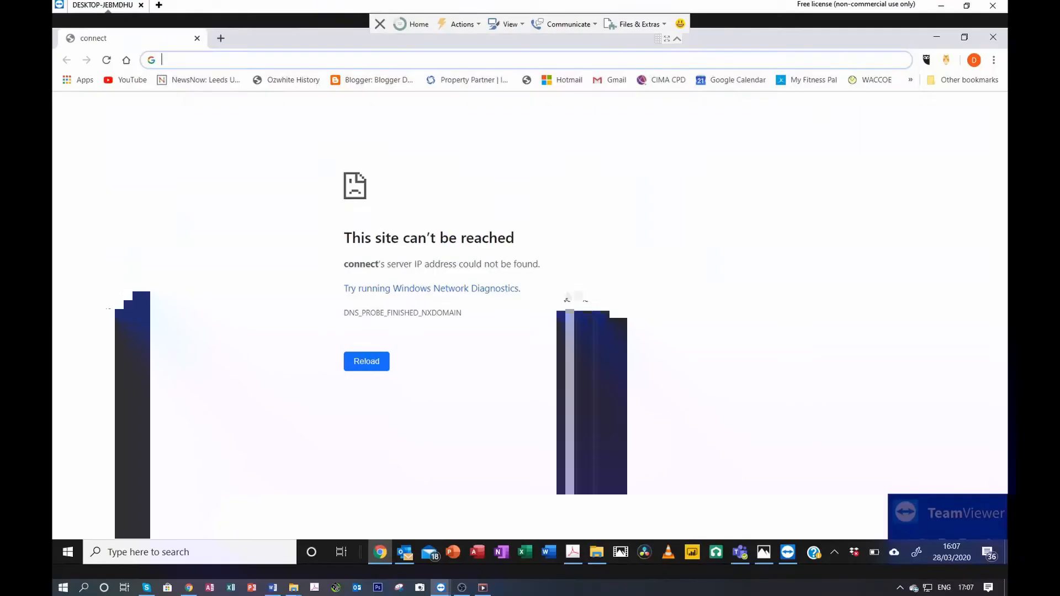
Go to obsproject.com and download the Windows installer for OBS Studio.
{"action": "type", "text": "obsproject.com"}
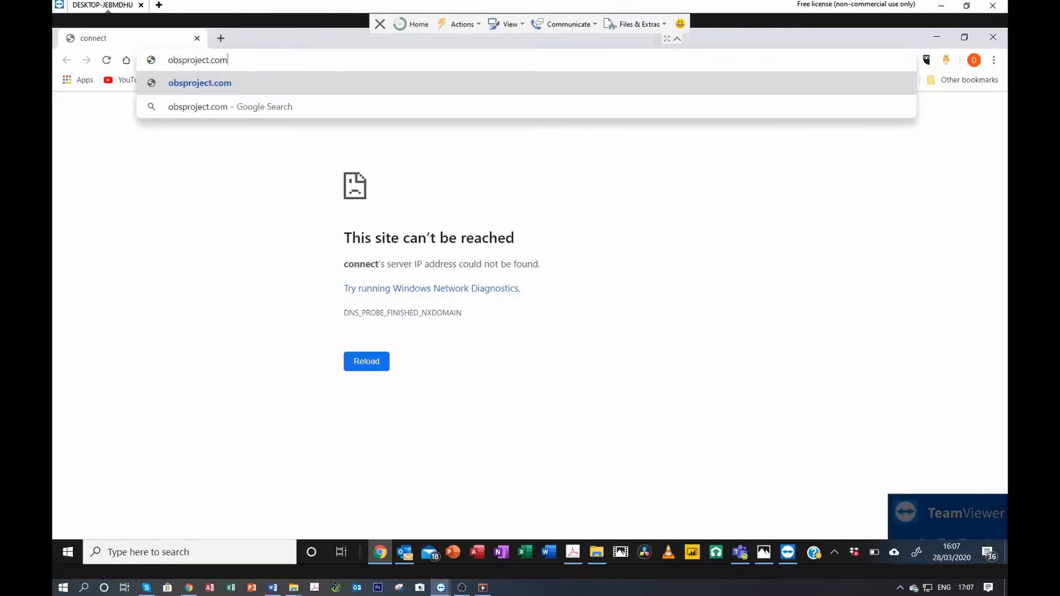
{"action": "key", "text": "Return"}
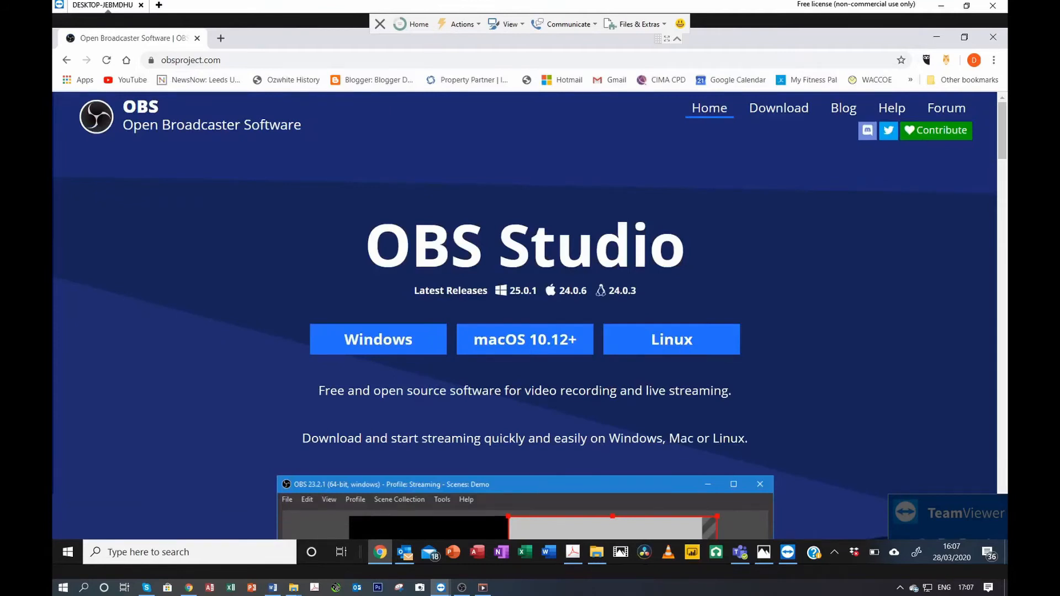
{"action": "left_click", "coordinate": [379, 339]}
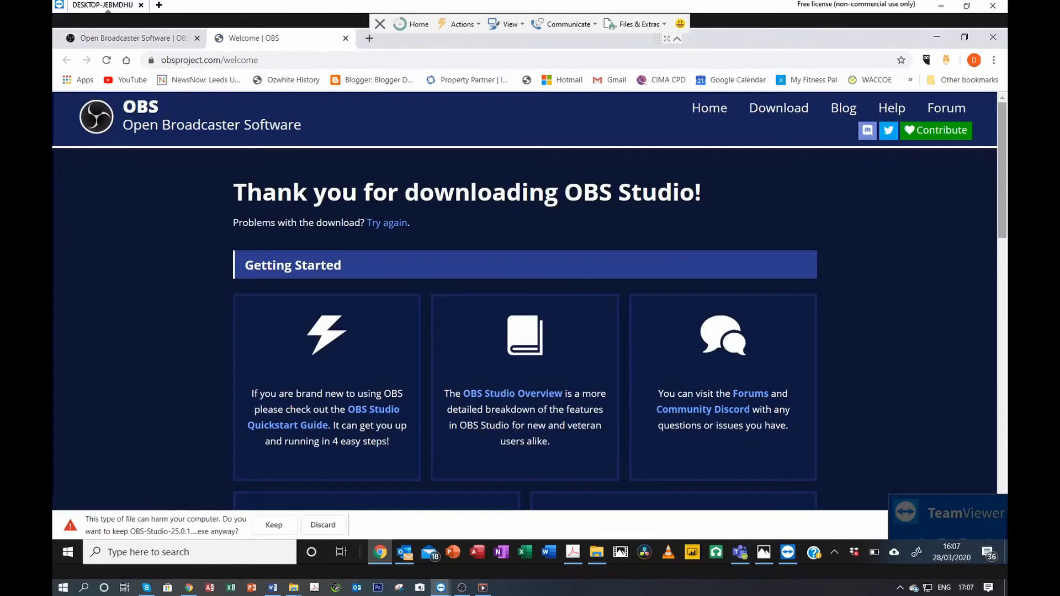
{"action": "scroll", "coordinate": [525, 301], "scroll_direction": "down", "scroll_amount": 10}
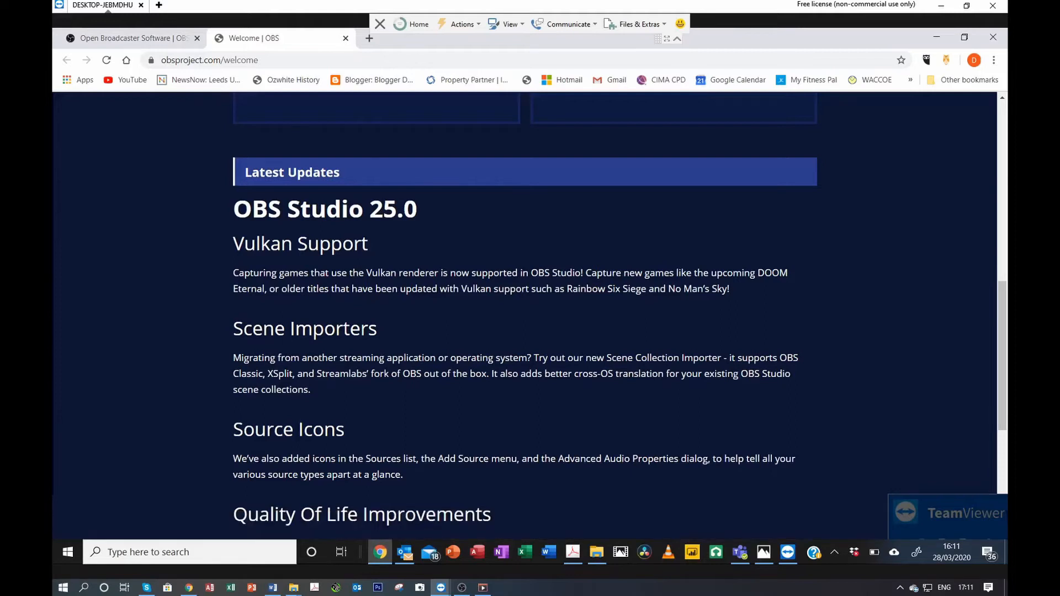
Allow the OBS Studio 25.0.1 installer to make changes and install it in C:\Program Files\obs-studio.
{"action": "left_click", "coordinate": [937, 37]}
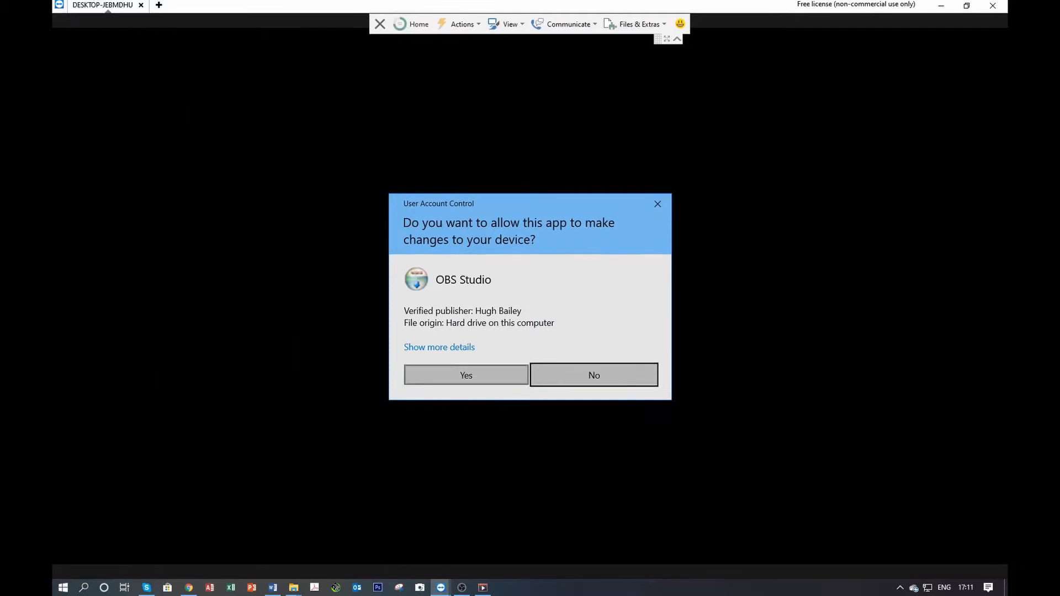
{"action": "left_click", "coordinate": [466, 375]}
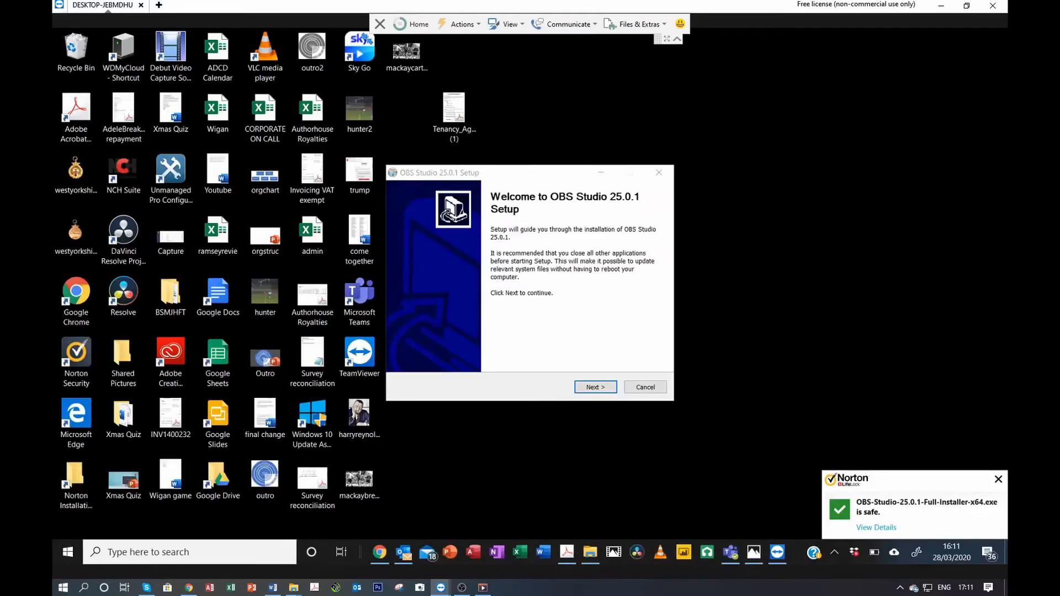
{"action": "key", "text": "Return"}
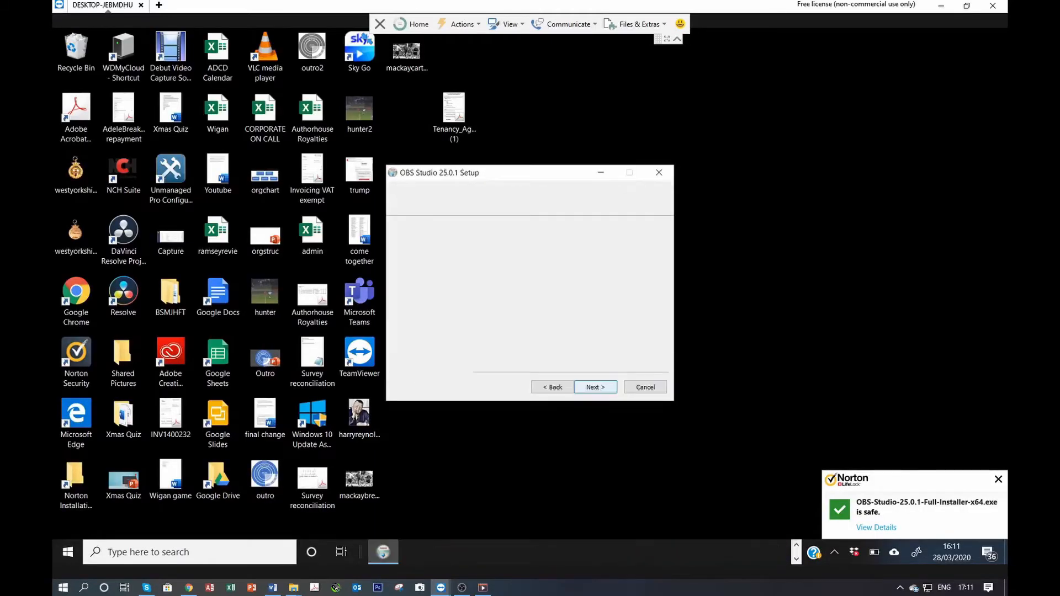
{"action": "key", "text": "Return"}
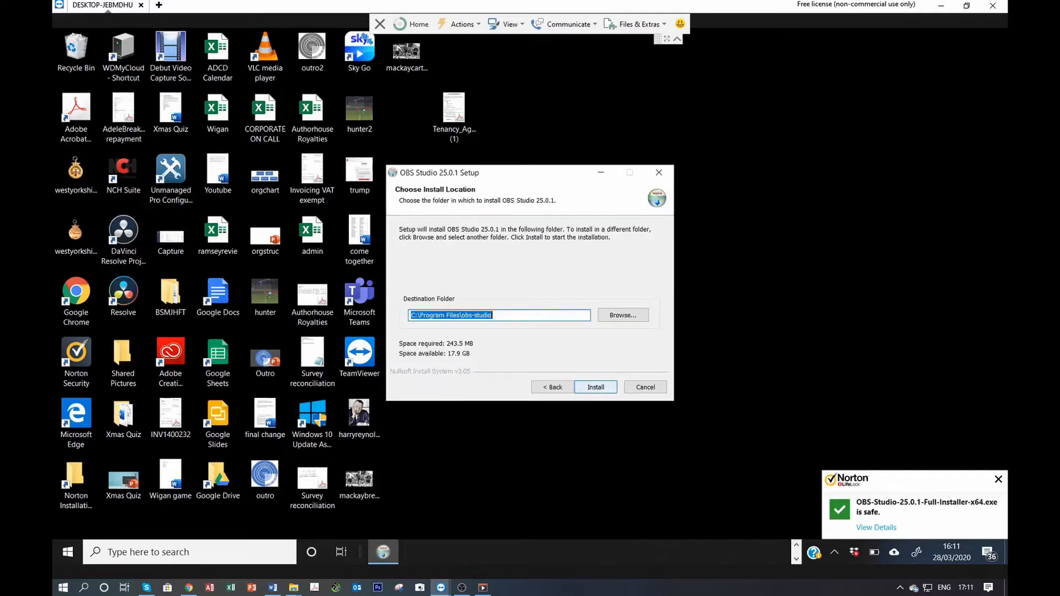
{"action": "key", "text": "Return"}
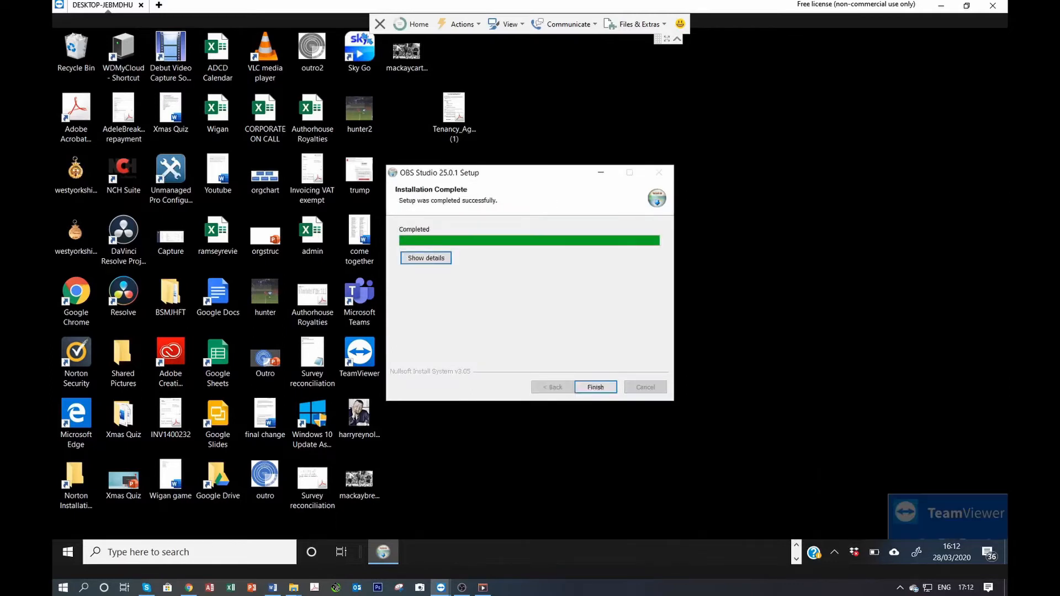
{"action": "key", "text": "Return"}
{"action": "key", "text": "Return"}
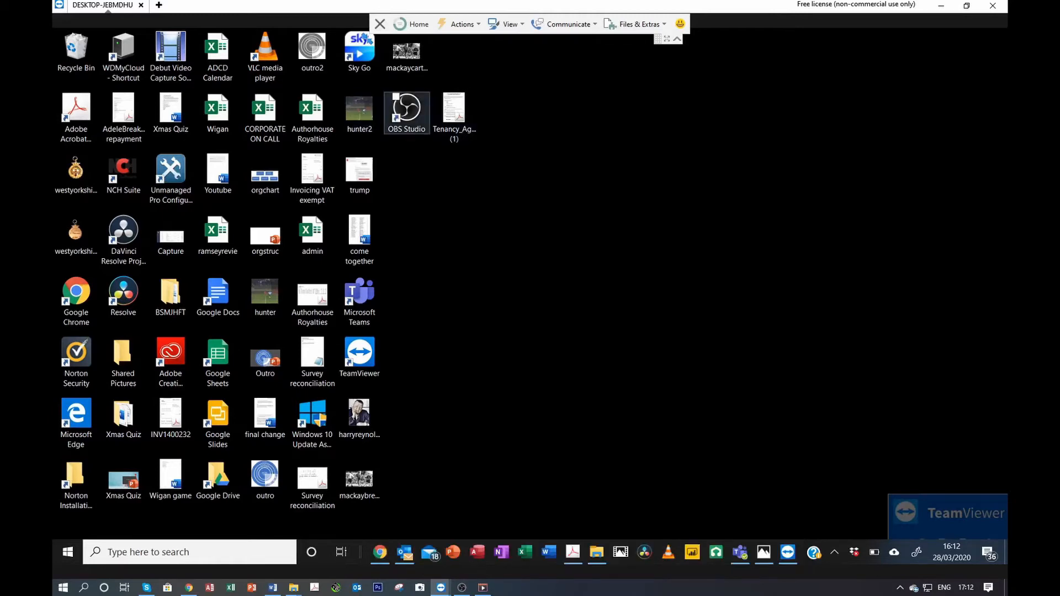
Launch OBS Studio and run the auto-configuration wizard, optimizing just for recording with no streaming.
{"action": "left_click", "coordinate": [407, 110]}
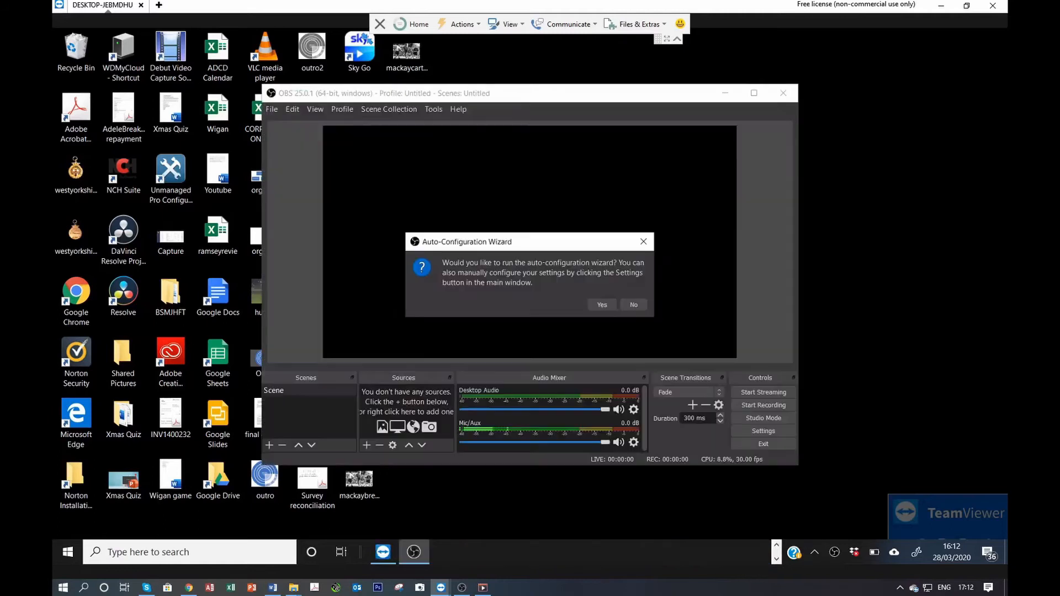
{"action": "left_click", "coordinate": [602, 304]}
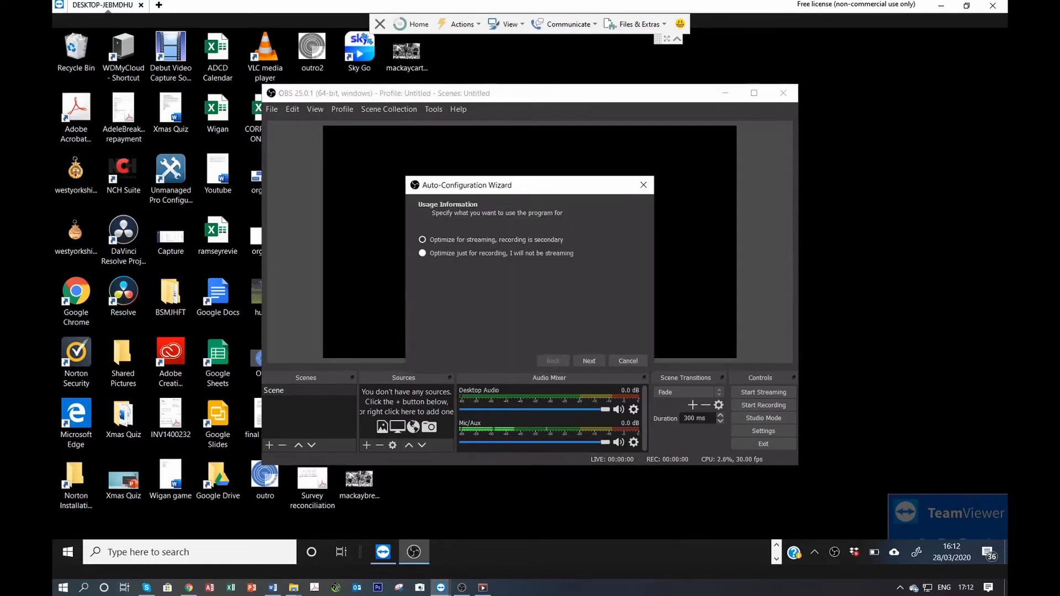
{"action": "left_click", "coordinate": [422, 253]}
{"action": "left_click", "coordinate": [589, 360]}
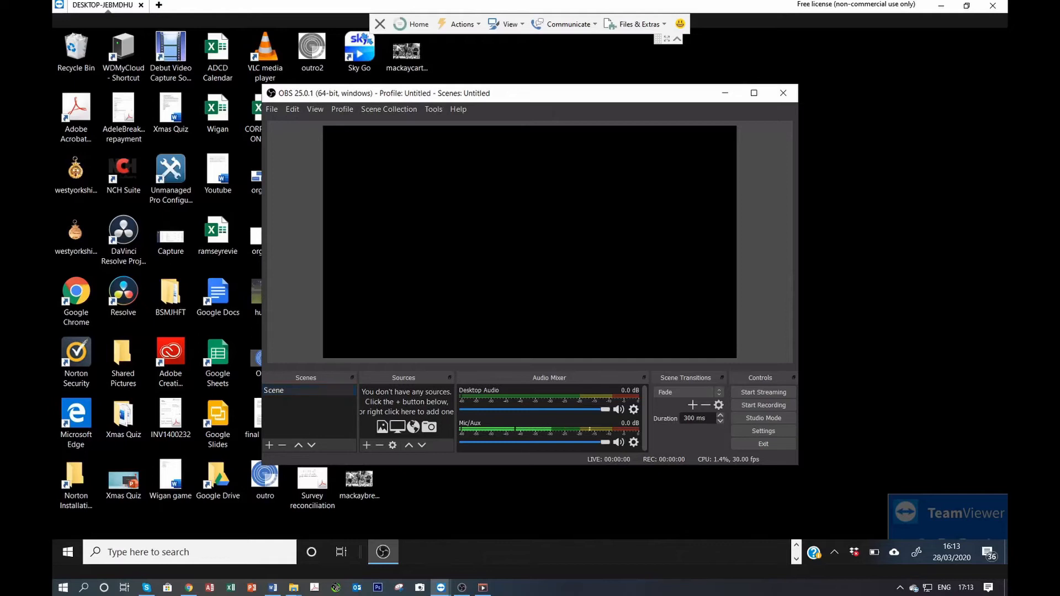
Add a new visible Display Capture source to the scene under its default name.
{"action": "right_click", "coordinate": [406, 418]}
{"action": "mouse_move", "coordinate": [423, 424]}
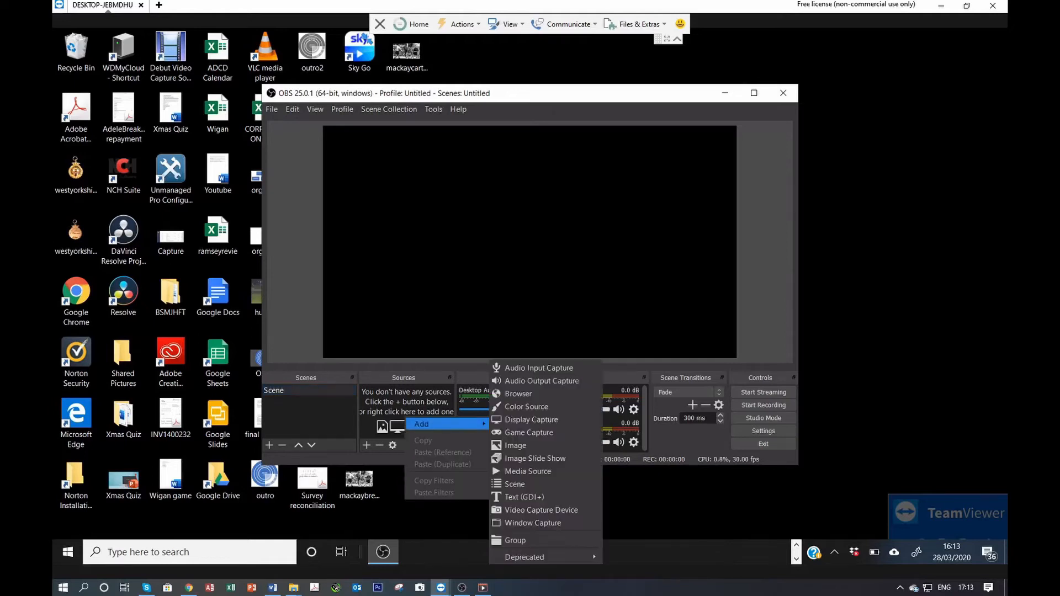
{"action": "left_click", "coordinate": [531, 420]}
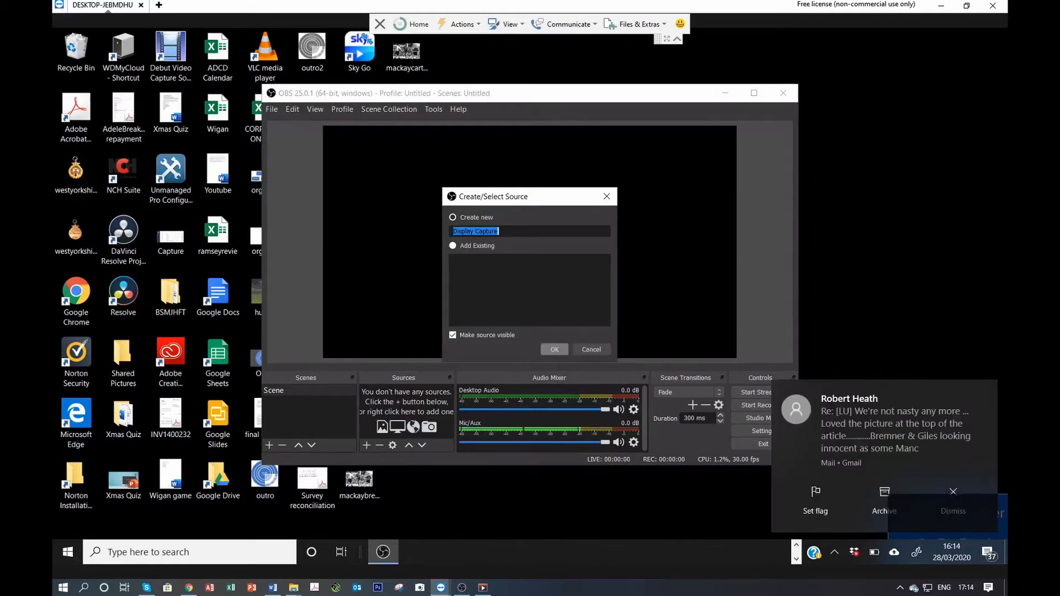
{"action": "left_click", "coordinate": [555, 350]}
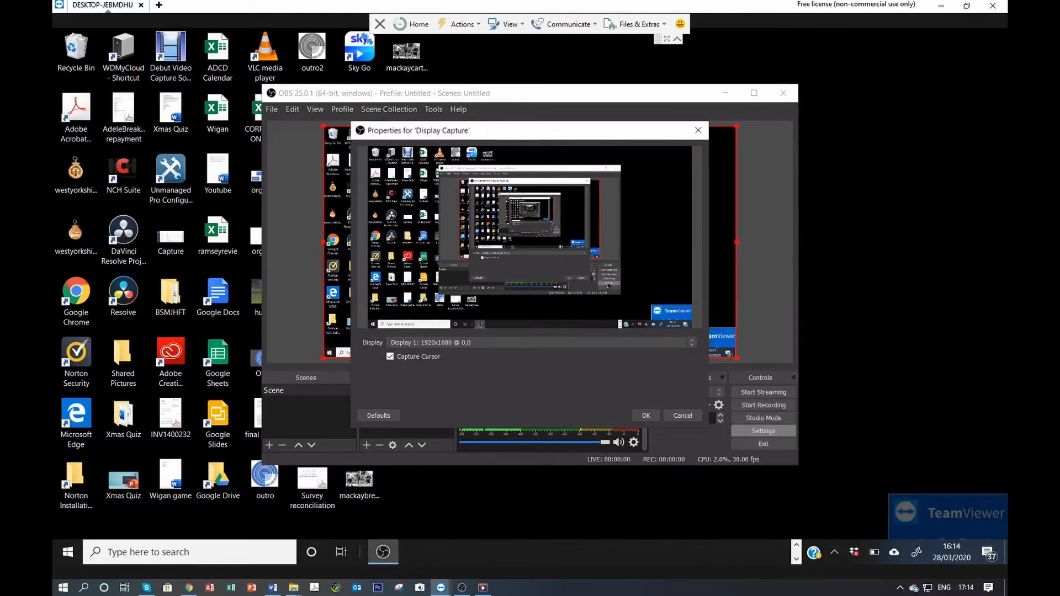
Review the output settings for recording, including the available encoders, and close the settings.
{"action": "left_click", "coordinate": [763, 431]}
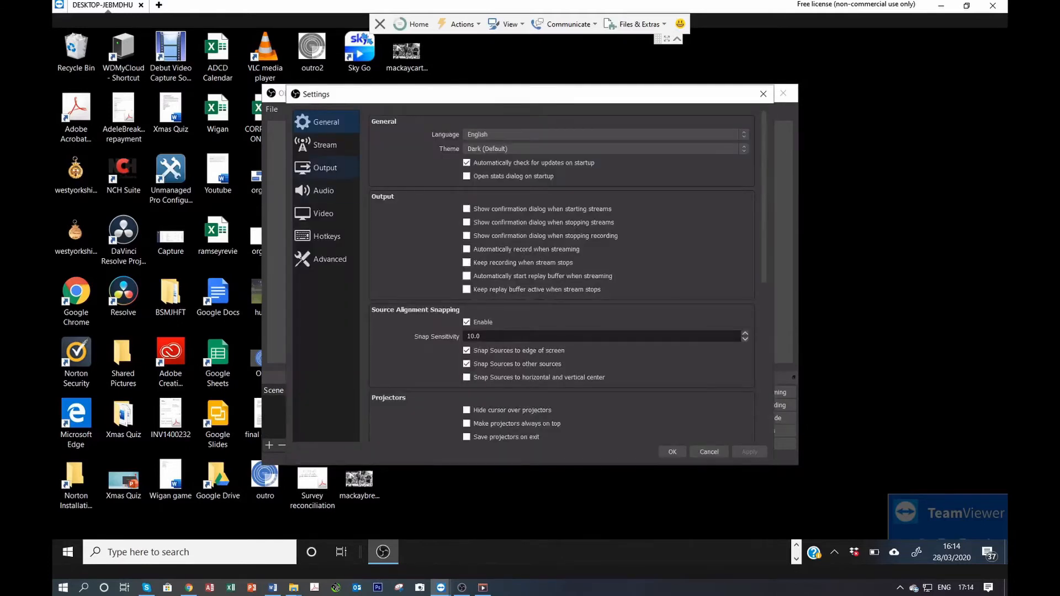
{"action": "left_click", "coordinate": [325, 167]}
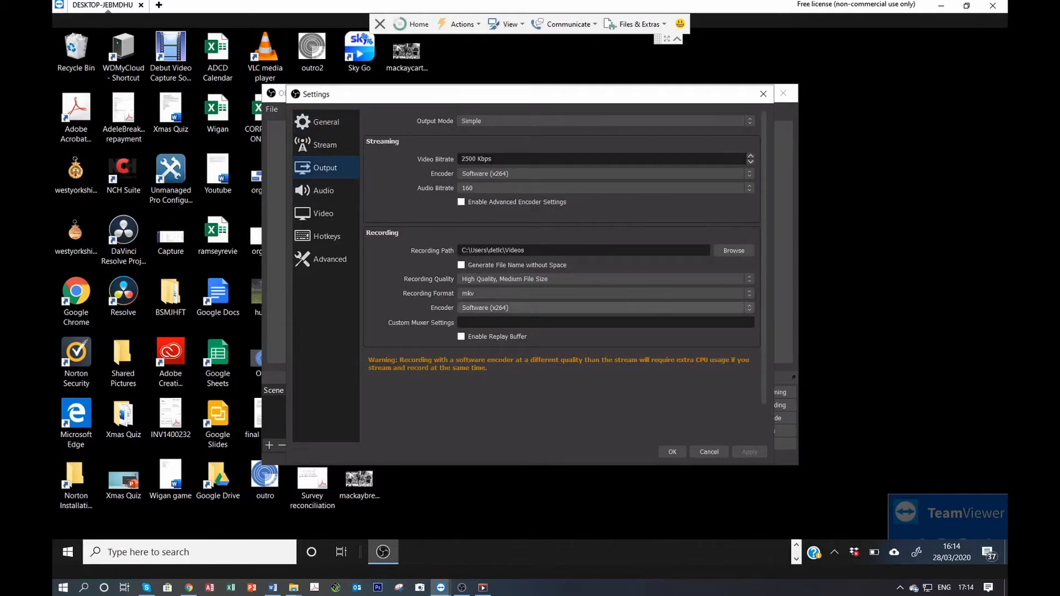
{"action": "left_click", "coordinate": [605, 308]}
{"action": "left_click", "coordinate": [606, 308]}
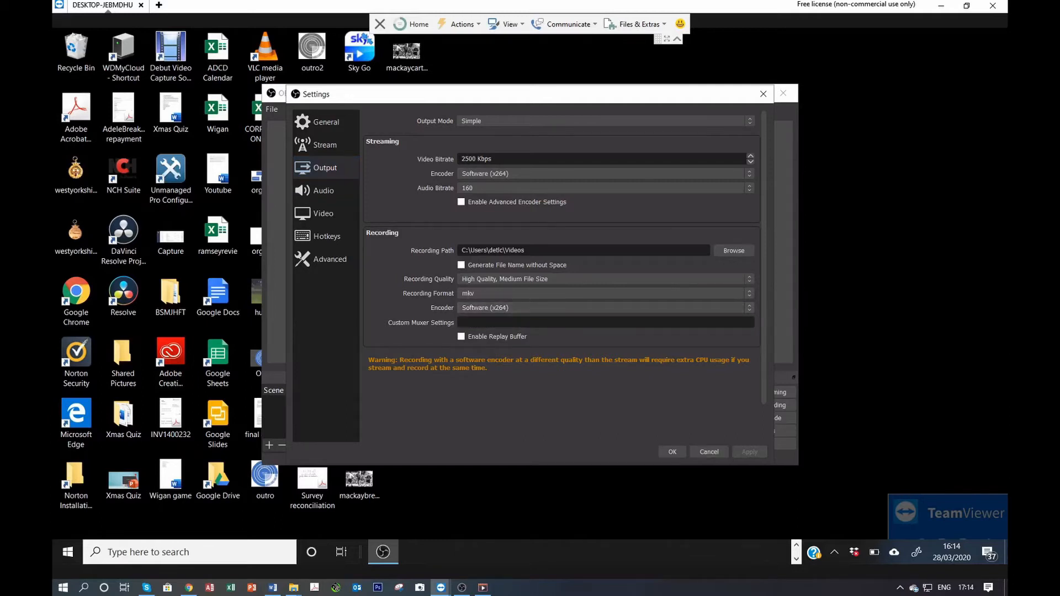
{"action": "left_click", "coordinate": [673, 451]}
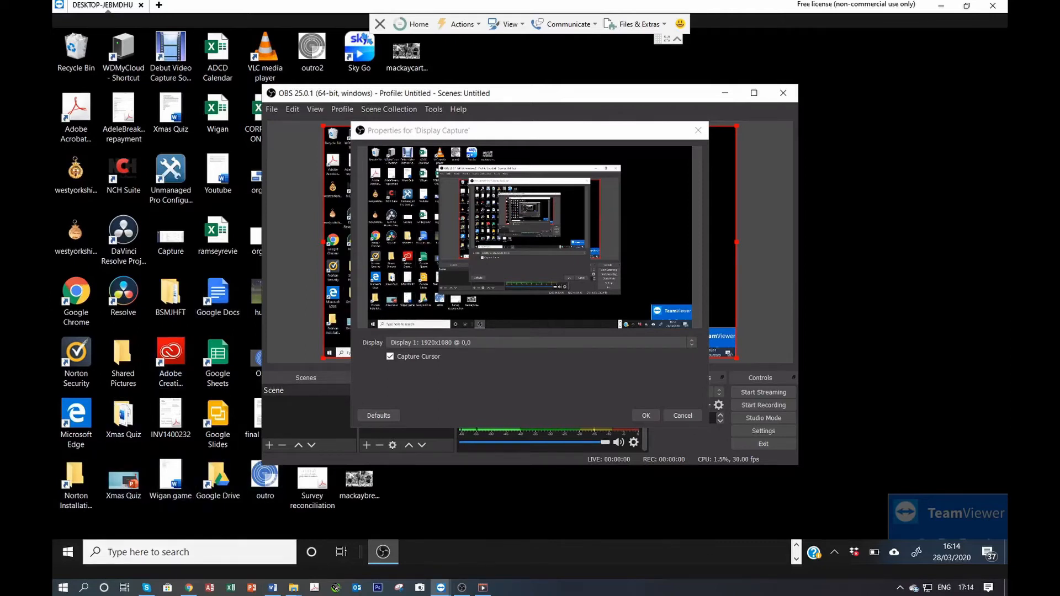
Switch to Chrome, play the Chancellor's coronavirus press conference video, pause it and minimize the remote session.
{"action": "left_click", "coordinate": [797, 546]}
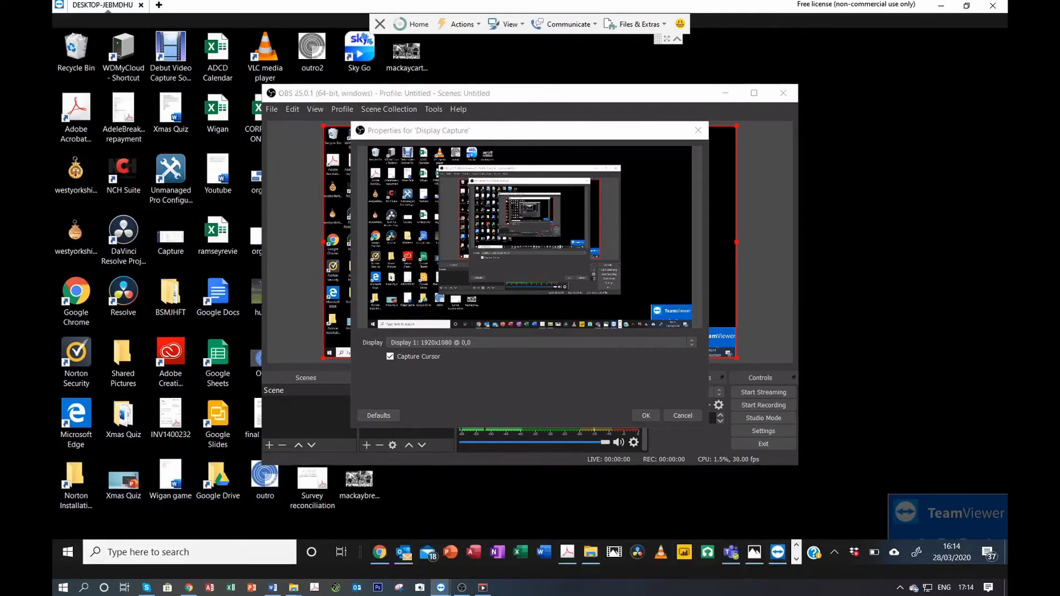
{"action": "left_click", "coordinate": [379, 552]}
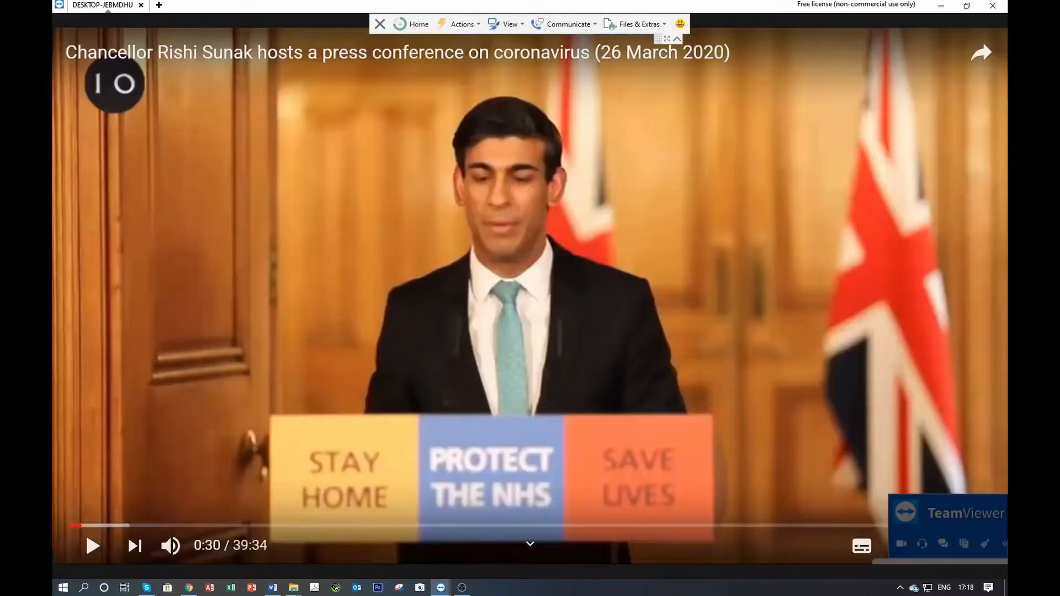
{"action": "key", "text": "k"}
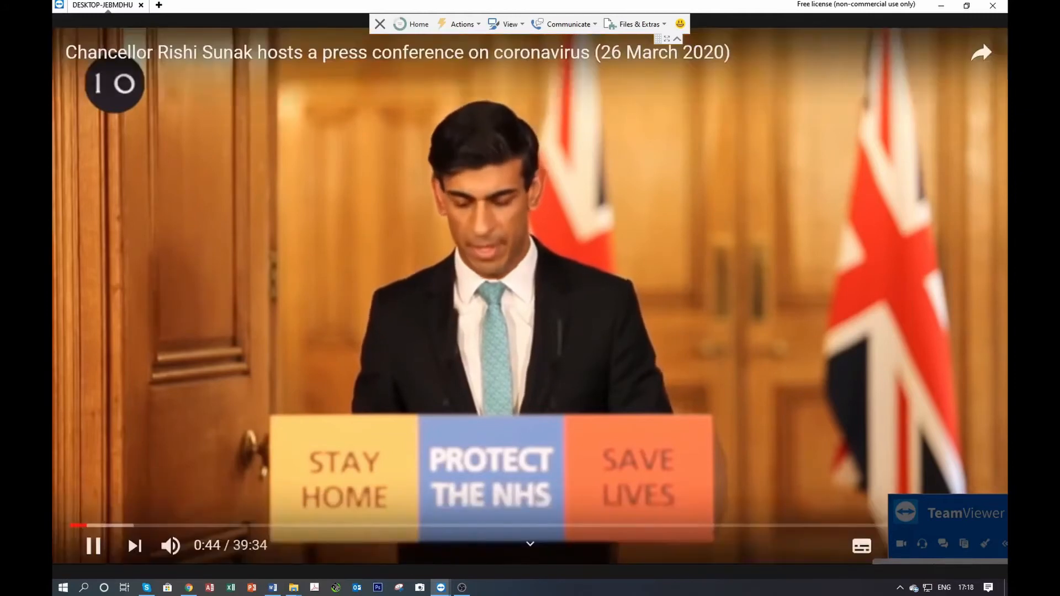
{"action": "left_click", "coordinate": [93, 546]}
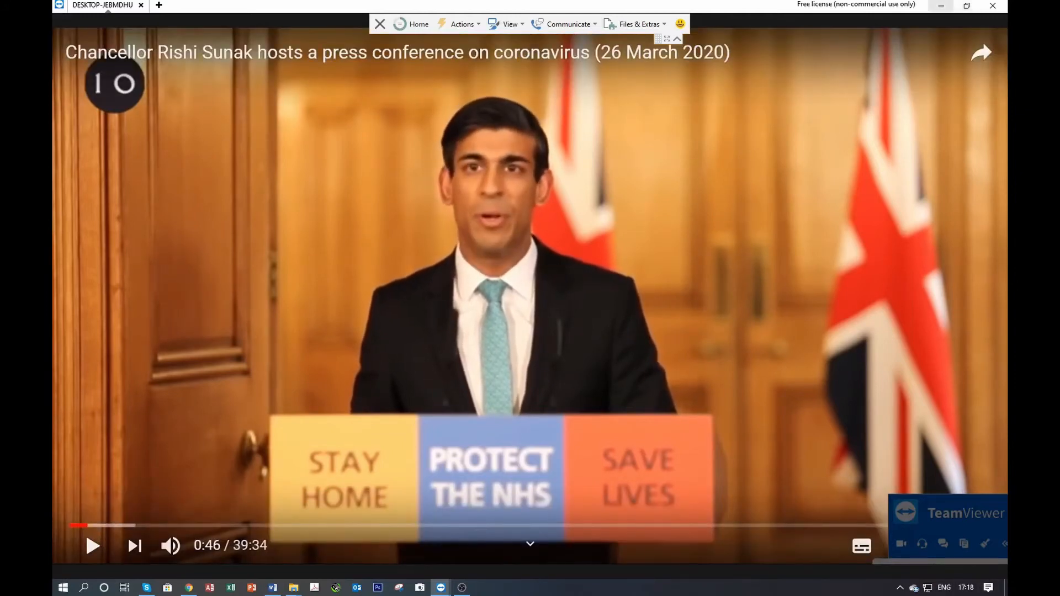
{"action": "left_click", "coordinate": [941, 5]}
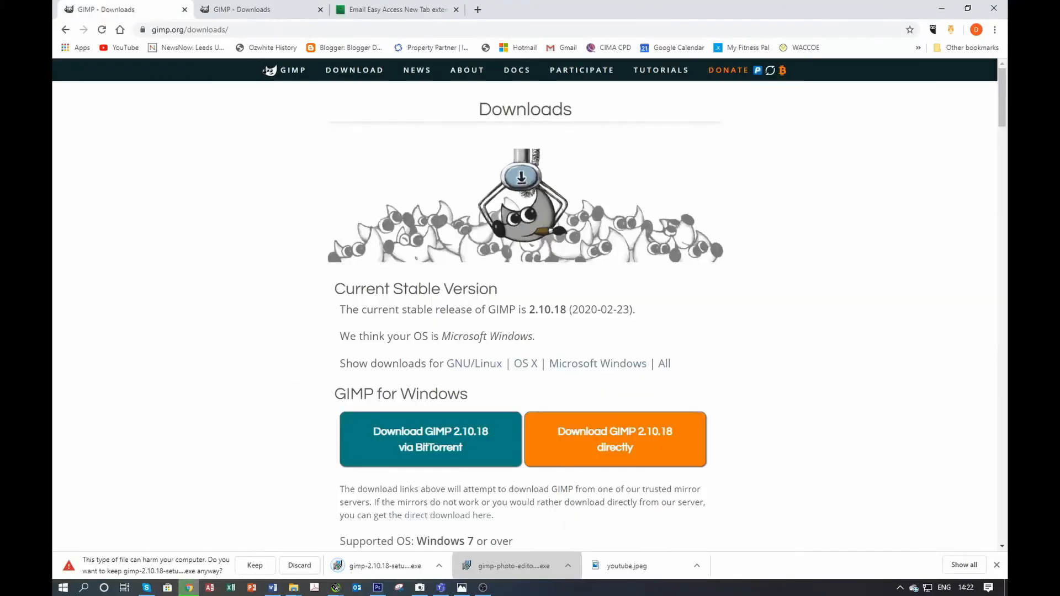
Run the downloaded GIMP 2.10.18 installer and install it for all users with English as the setup language.
{"action": "left_click", "coordinate": [378, 568]}
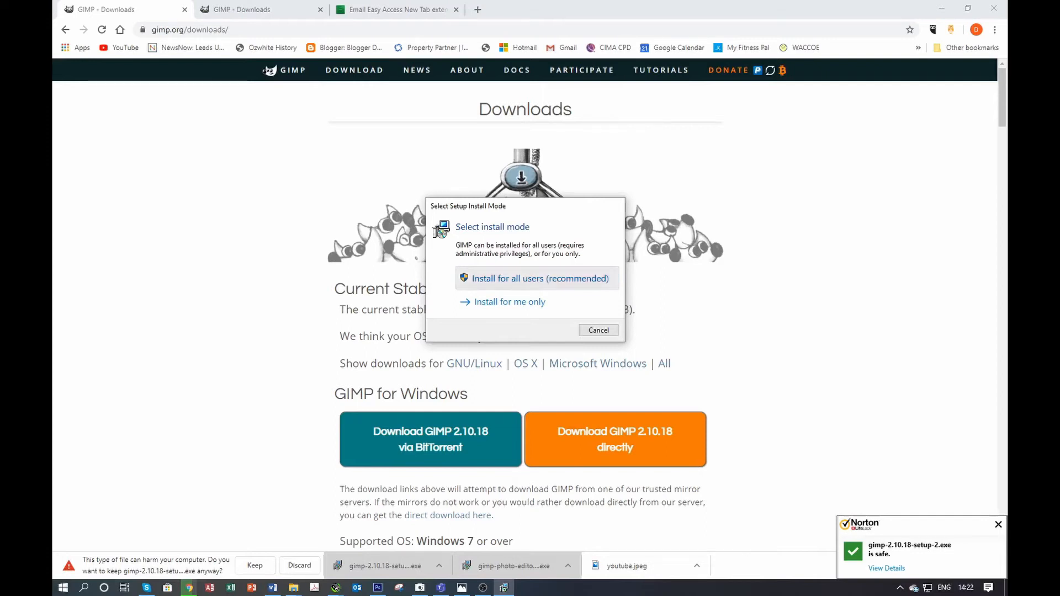
{"action": "left_click", "coordinate": [537, 278]}
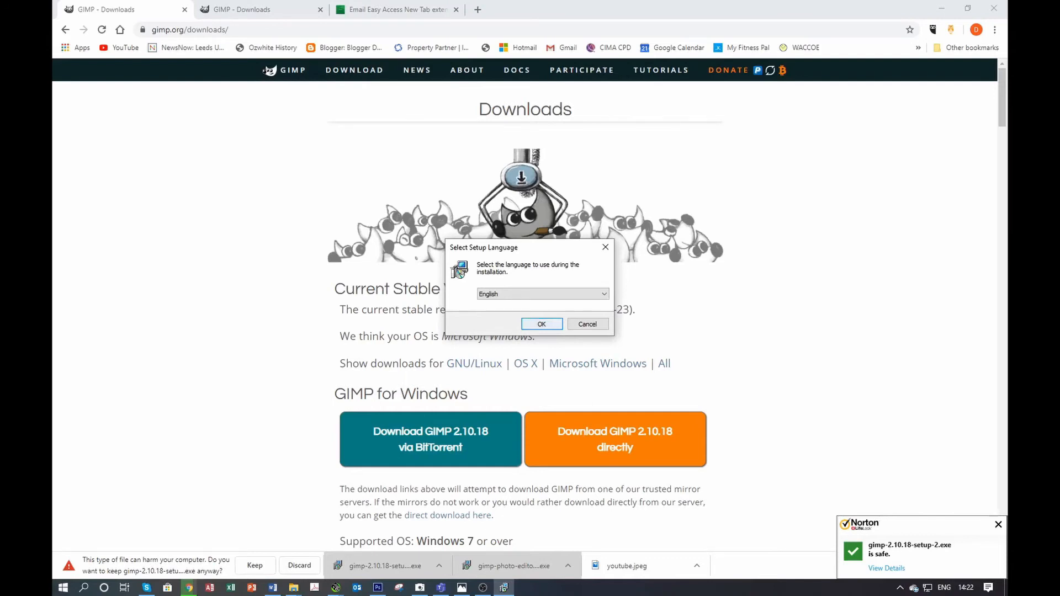
{"action": "key", "text": "Return"}
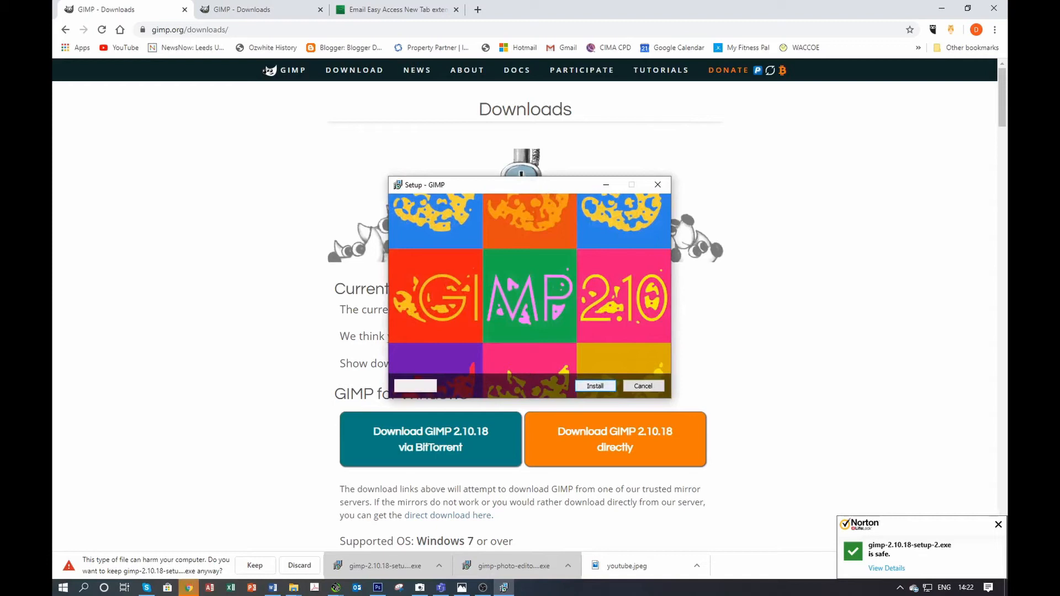
{"action": "key", "text": "Return"}
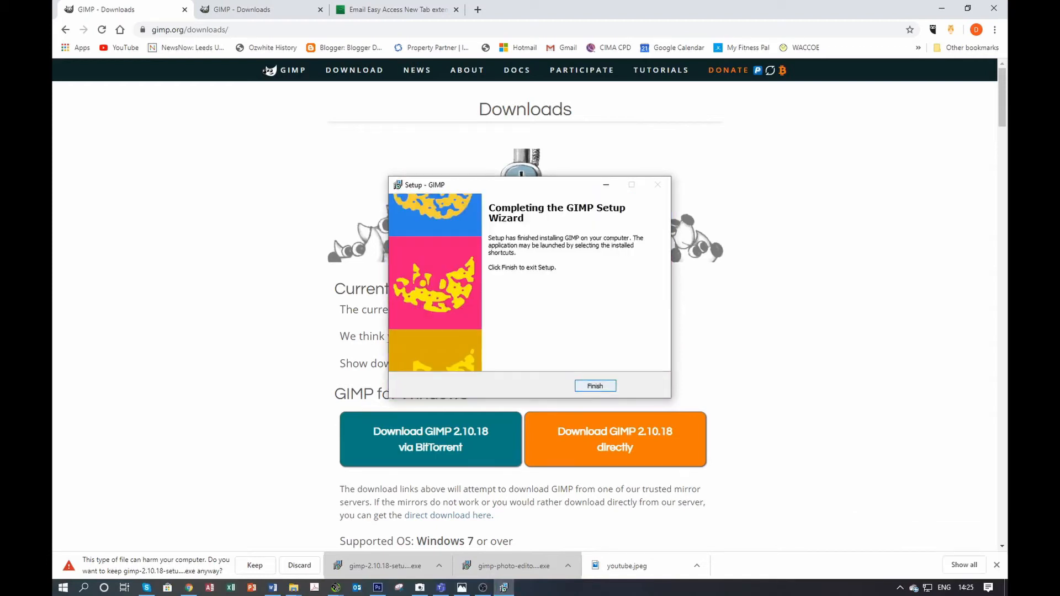
{"action": "key", "text": "Return"}
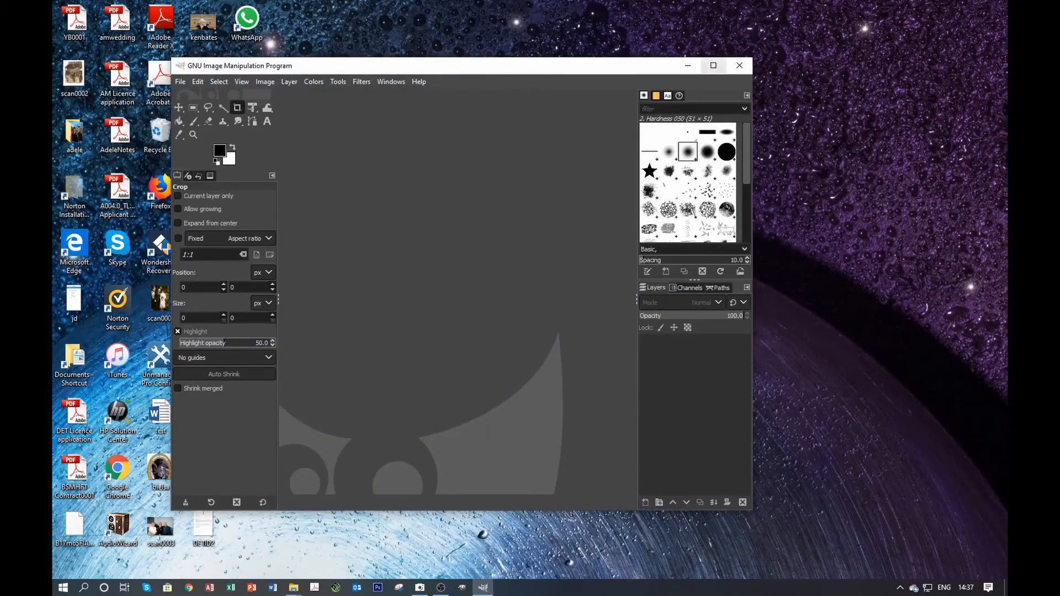
Maximize the GIMP window and create a new image from the 1920×1080 (Full HD 1080p) template.
{"action": "left_click", "coordinate": [714, 65]}
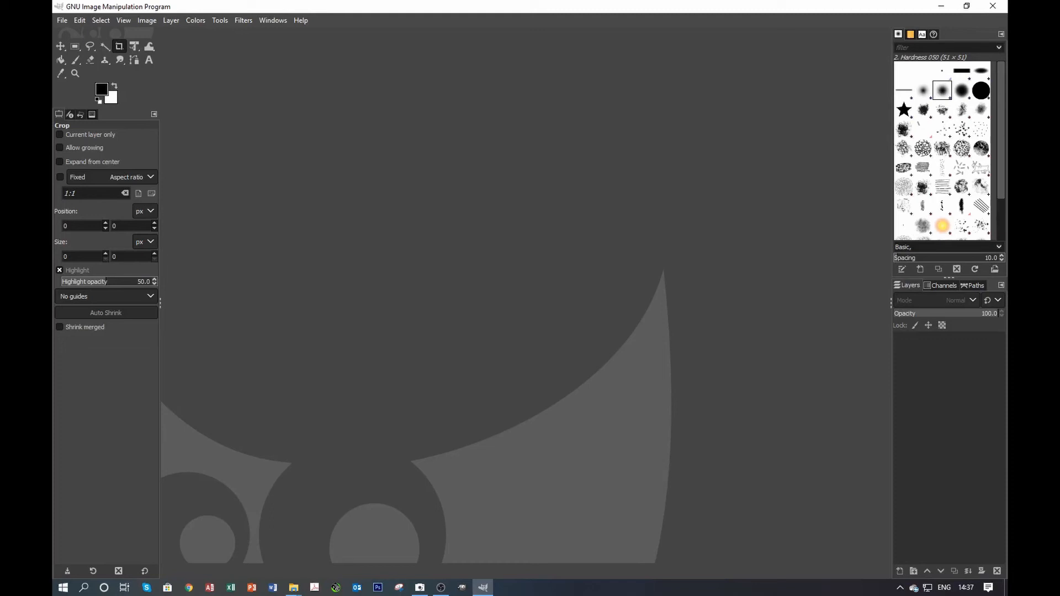
{"action": "left_click", "coordinate": [62, 20]}
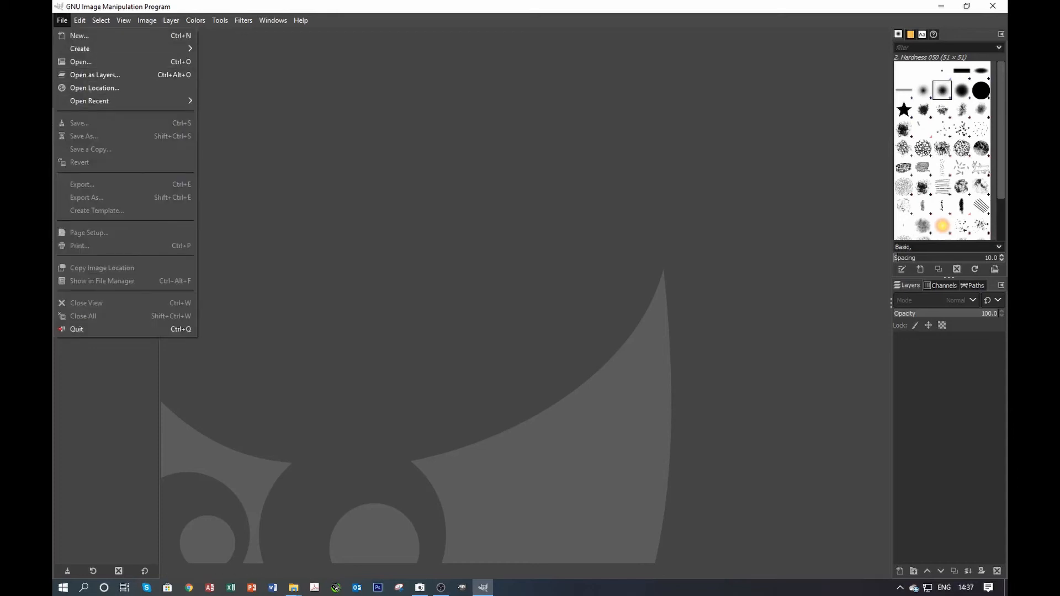
{"action": "left_click", "coordinate": [79, 35]}
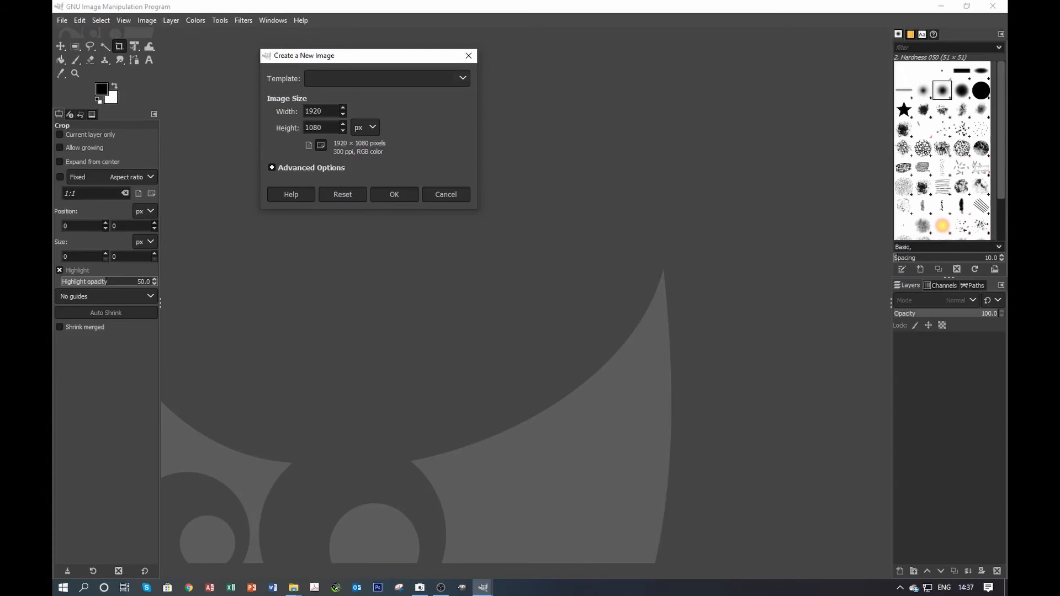
{"action": "left_click", "coordinate": [386, 79]}
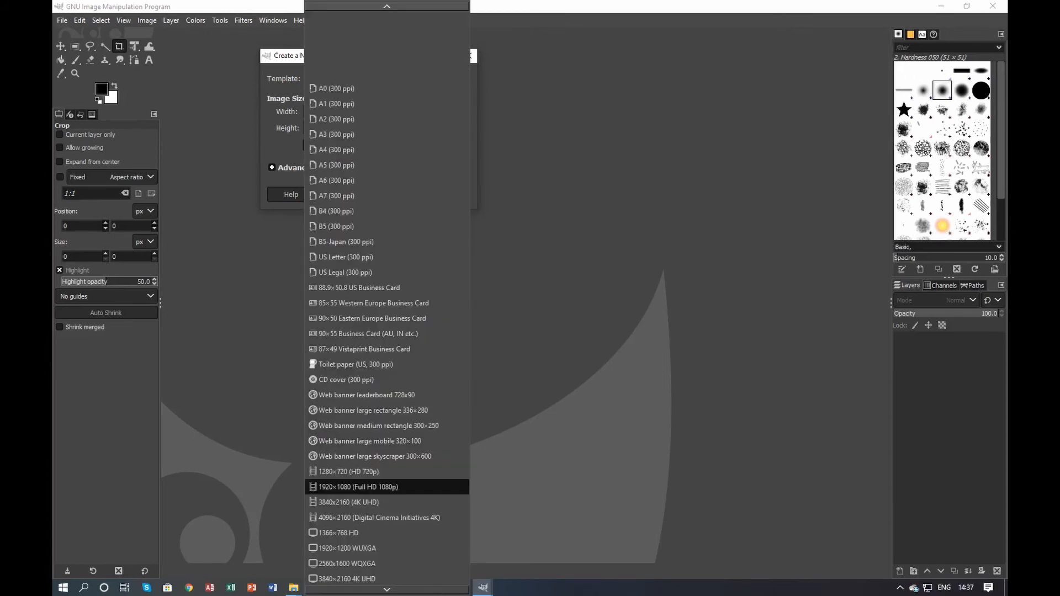
{"action": "left_click", "coordinate": [359, 487]}
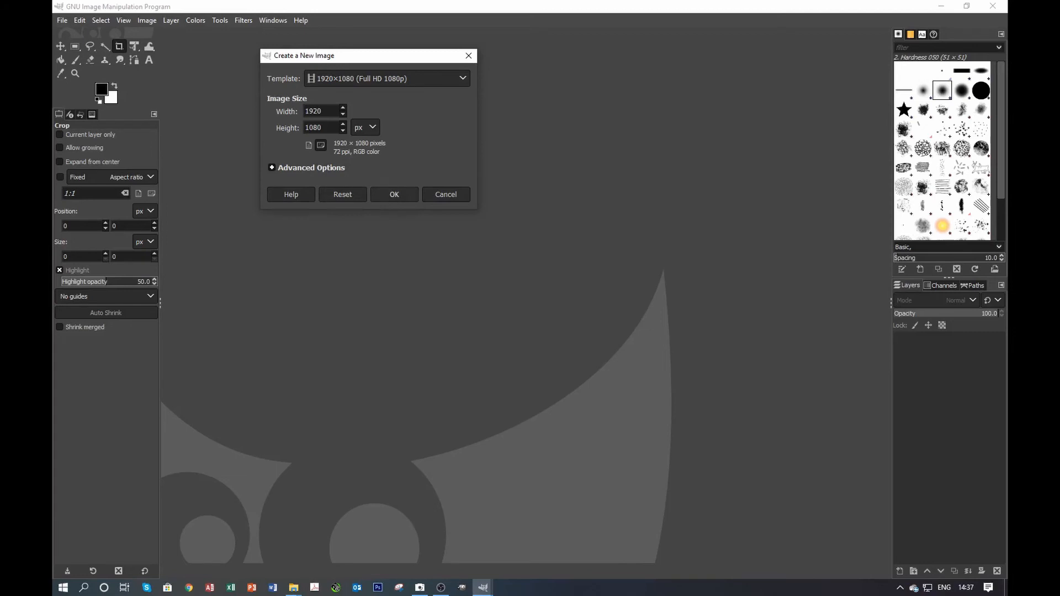
{"action": "left_click", "coordinate": [395, 194]}
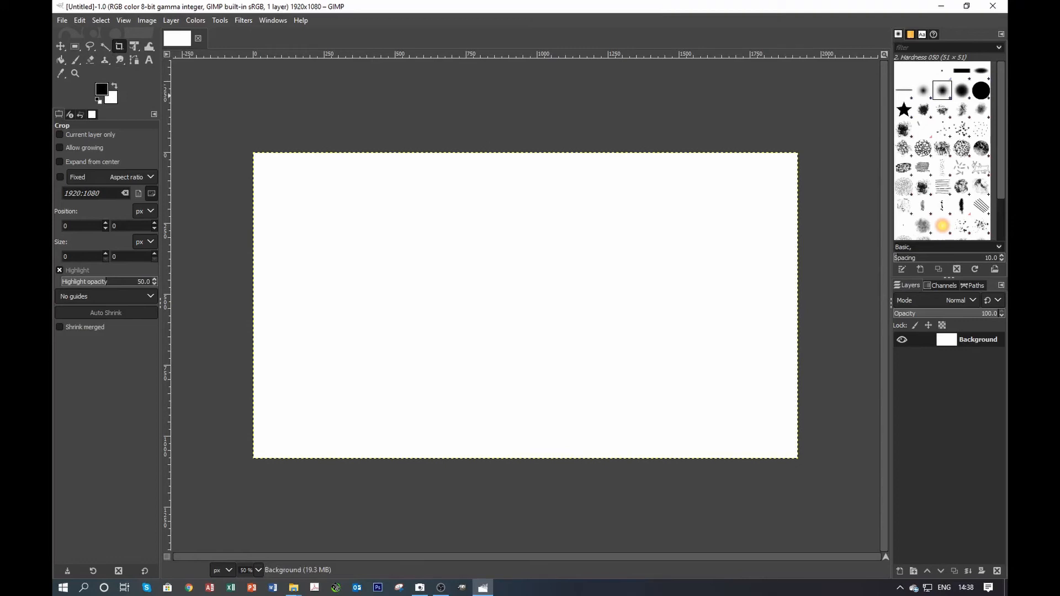
Add a new transparent 1920 × 1080 px layer named "Title".
{"action": "key", "text": "alt+l"}
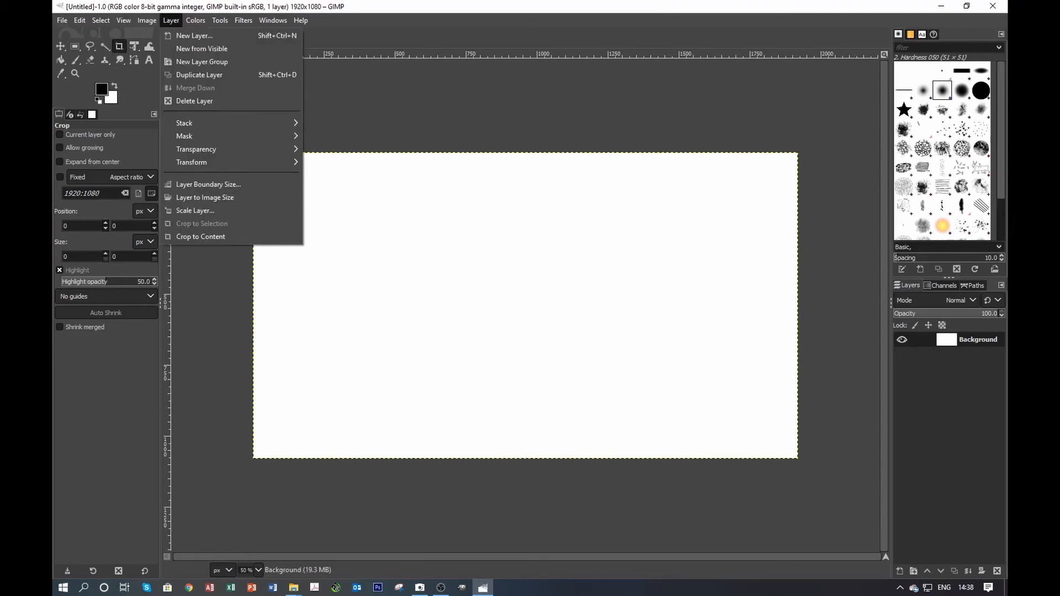
{"action": "key", "text": "Down"}
{"action": "key", "text": "Return"}
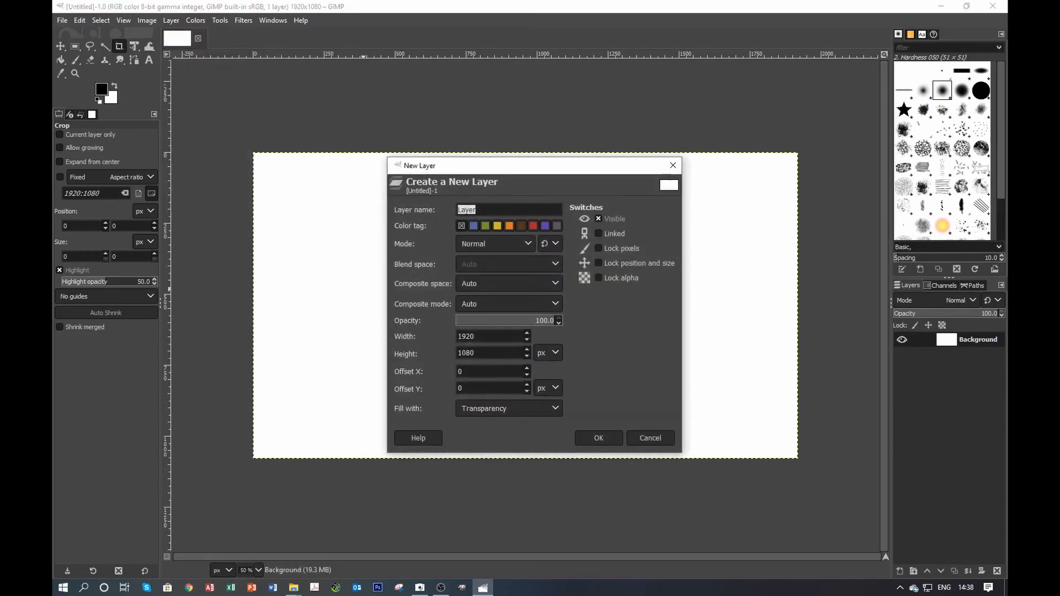
{"action": "type", "text": "Title"}
{"action": "left_click", "coordinate": [599, 438]}
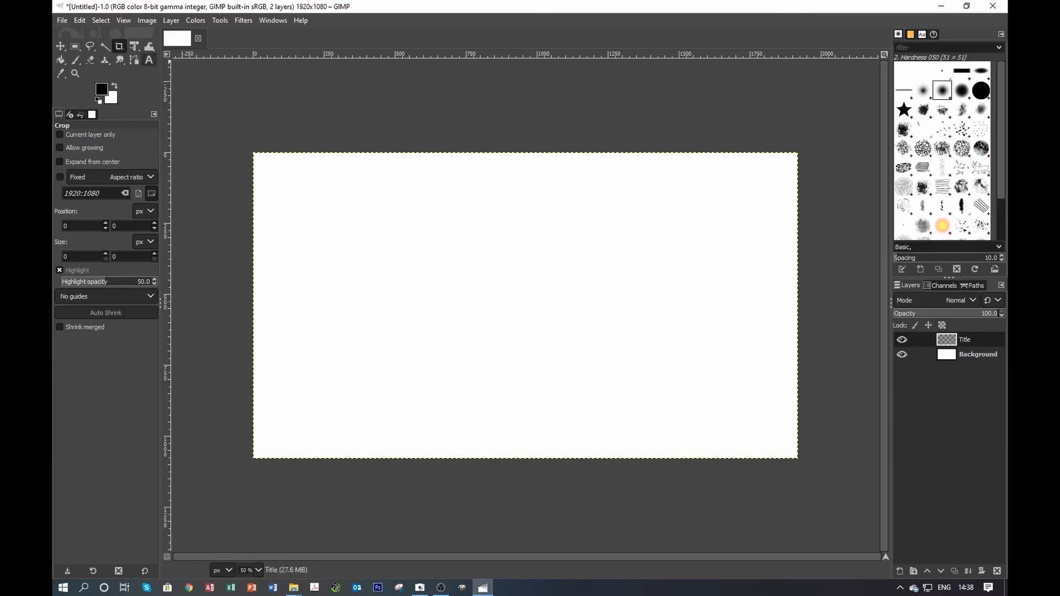
Add the text "The title of my first video is XXX" near the canvas's upper-left corner and reselect the Title layer.
{"action": "left_click", "coordinate": [148, 59]}
{"action": "left_click", "coordinate": [276, 185]}
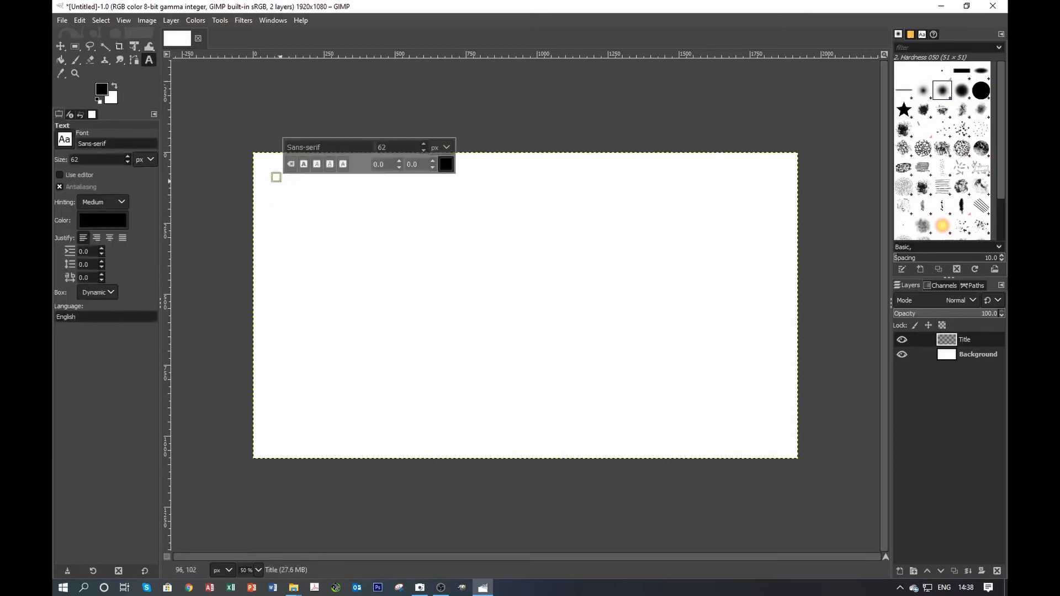
{"action": "type", "text": "The"}
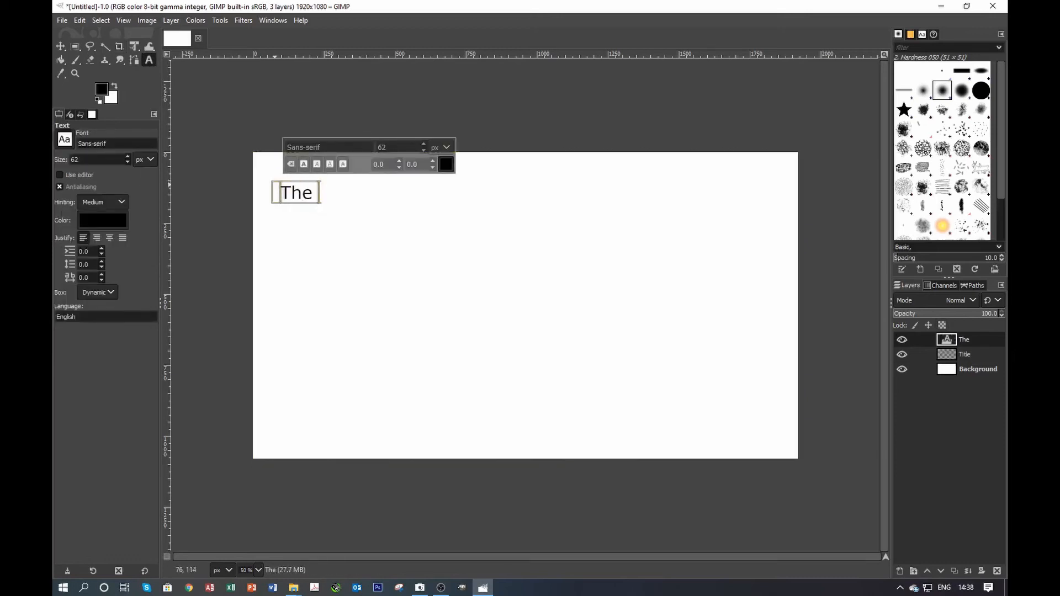
{"action": "type", "text": " title"}
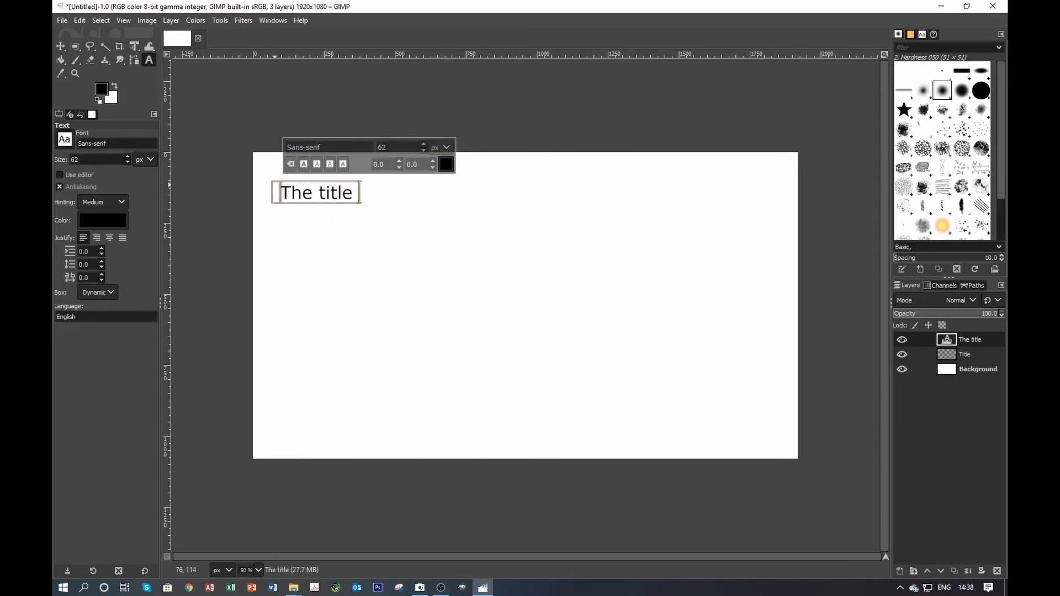
{"action": "type", "text": " of ny first"}
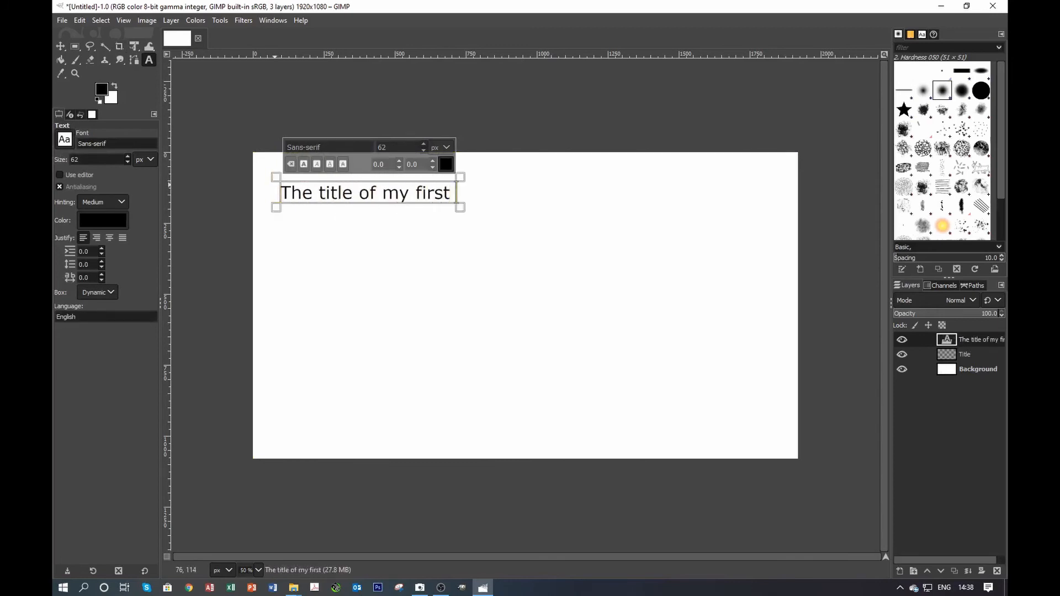
{"action": "type", "text": " video"}
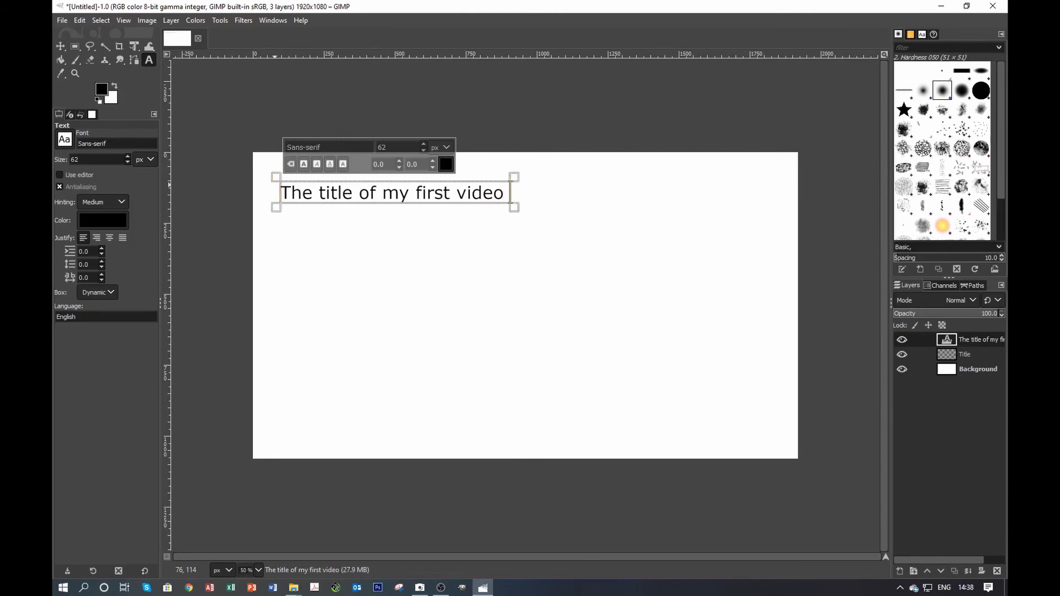
{"action": "type", "text": " is XXX"}
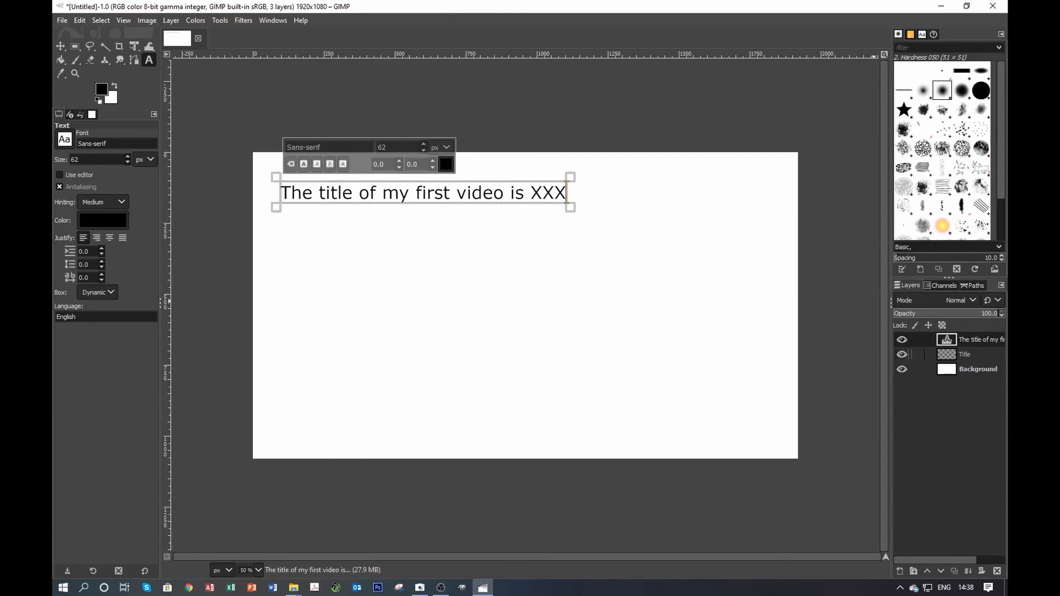
{"action": "left_click", "coordinate": [965, 354]}
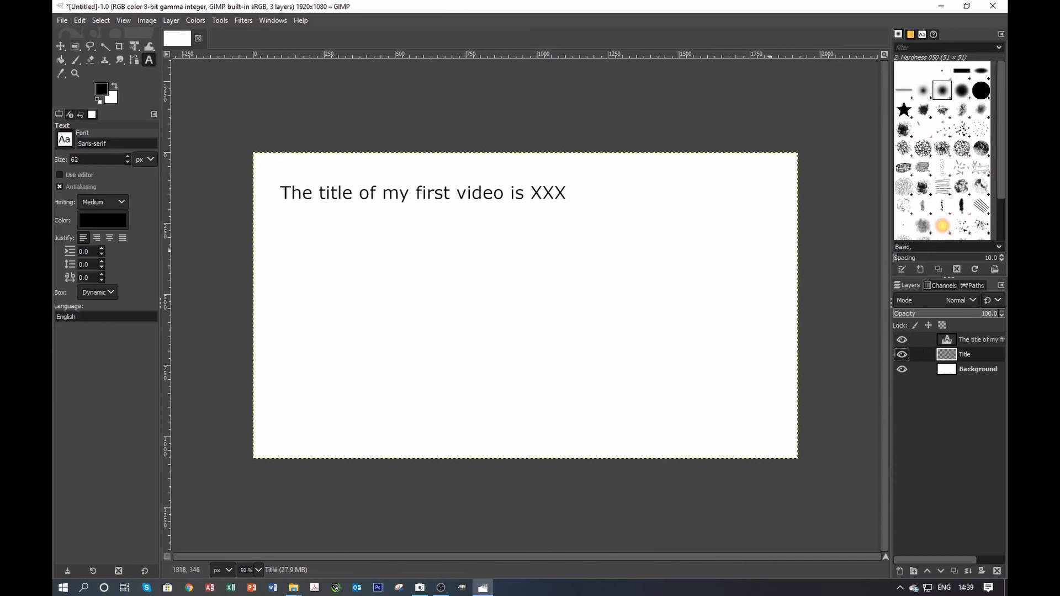
Open the portrait photo scan0002.jpg from the My Scans folder as a separate image.
{"action": "left_click", "coordinate": [62, 19]}
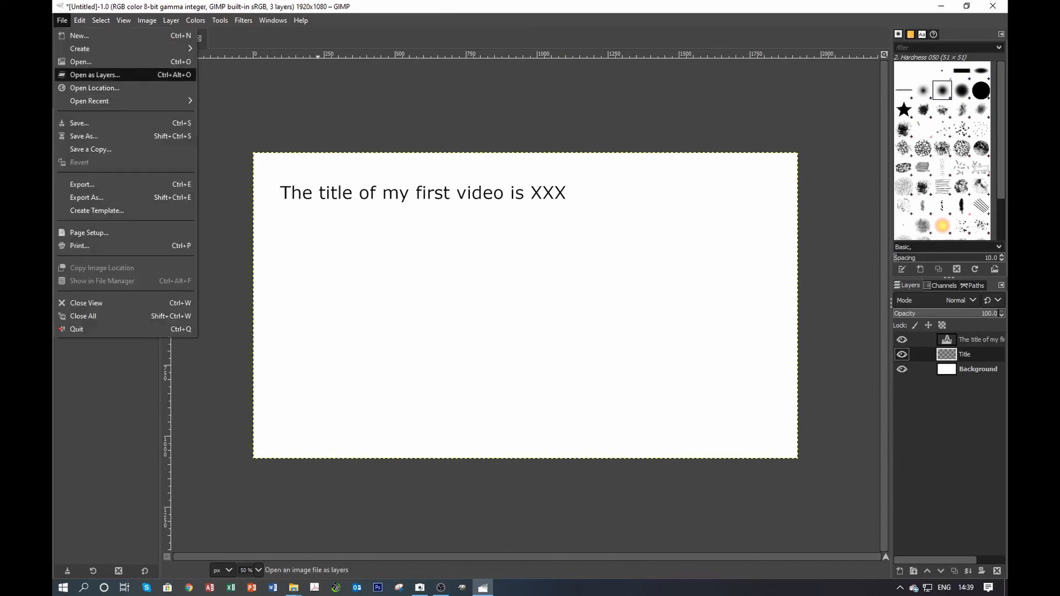
{"action": "left_click", "coordinate": [81, 61]}
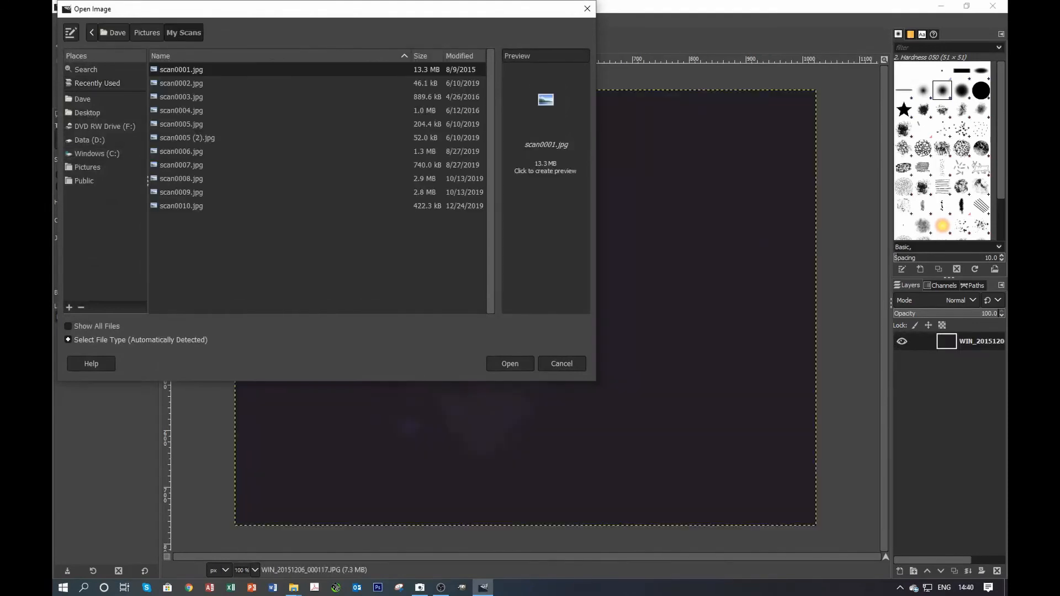
{"action": "left_click", "coordinate": [182, 83]}
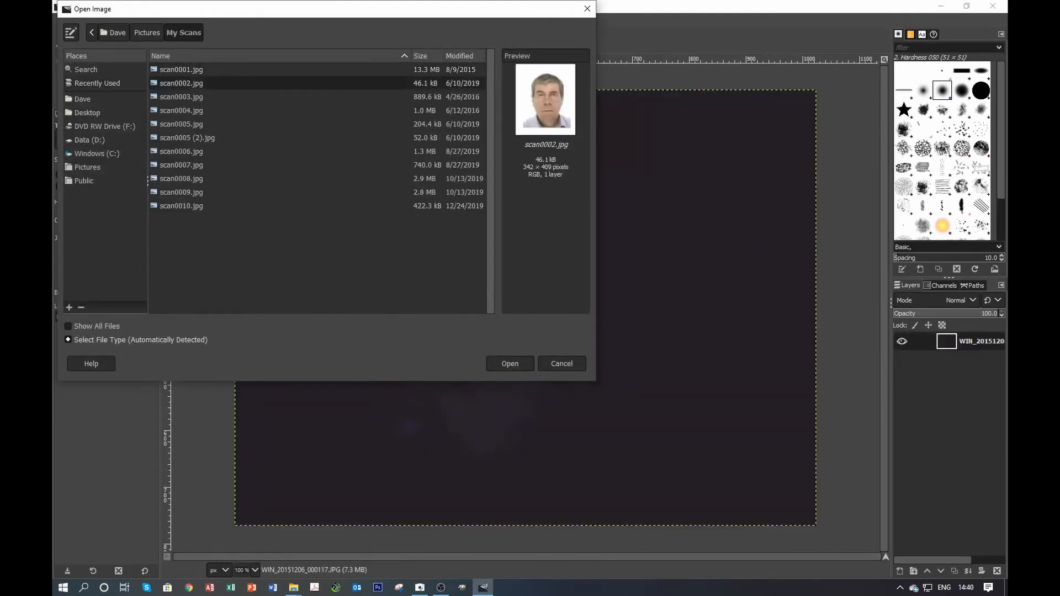
{"action": "left_click", "coordinate": [181, 96]}
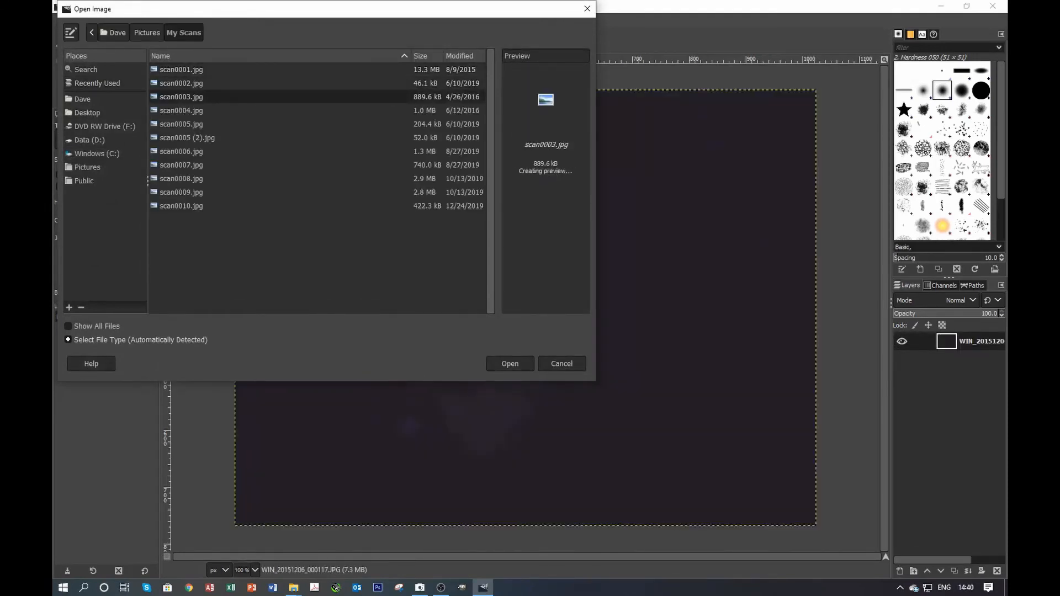
{"action": "left_click", "coordinate": [182, 83]}
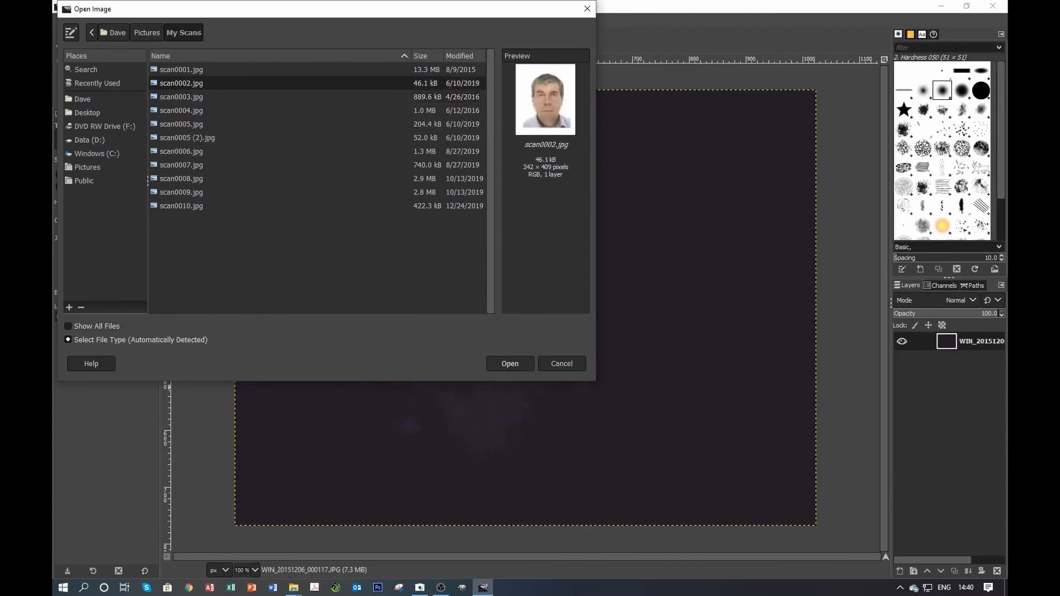
{"action": "left_click", "coordinate": [520, 362]}
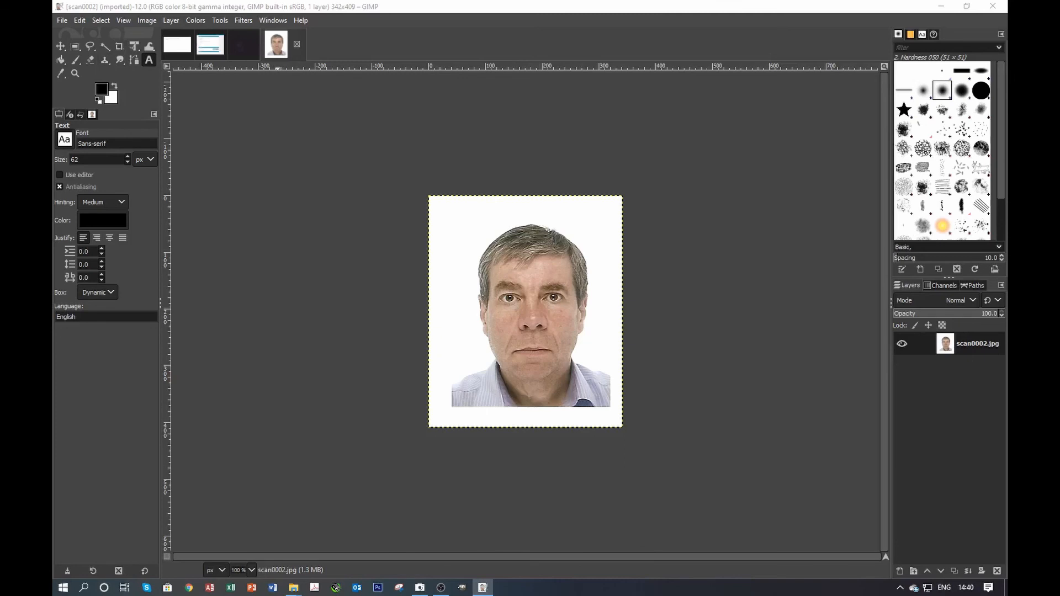
Copy the entire portrait photo and paste it into the title image as a floating selection.
{"action": "left_click", "coordinate": [100, 20]}
{"action": "left_click", "coordinate": [101, 35]}
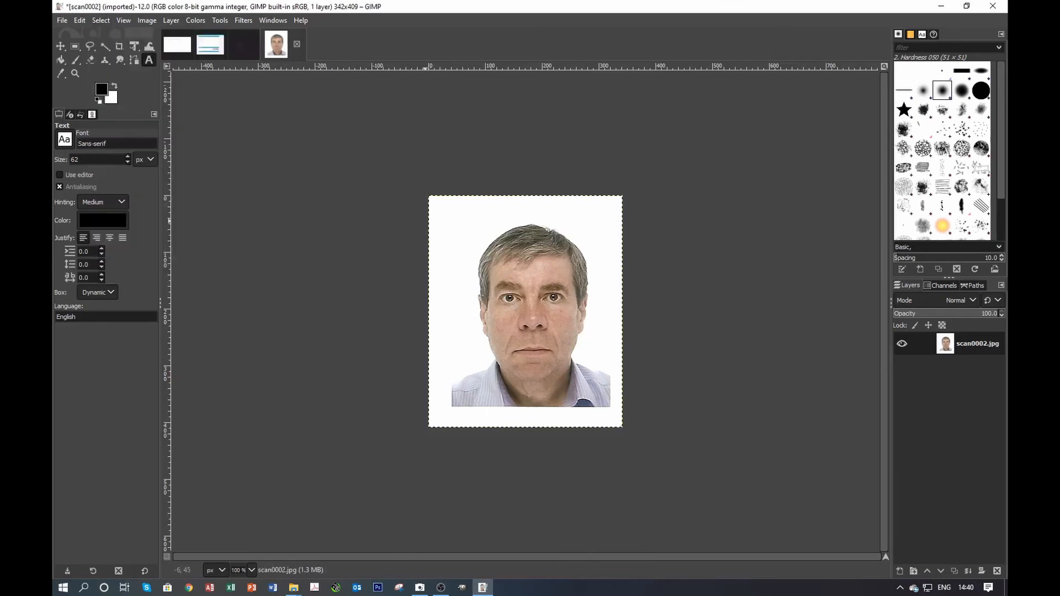
{"action": "key", "text": "ctrl+c"}
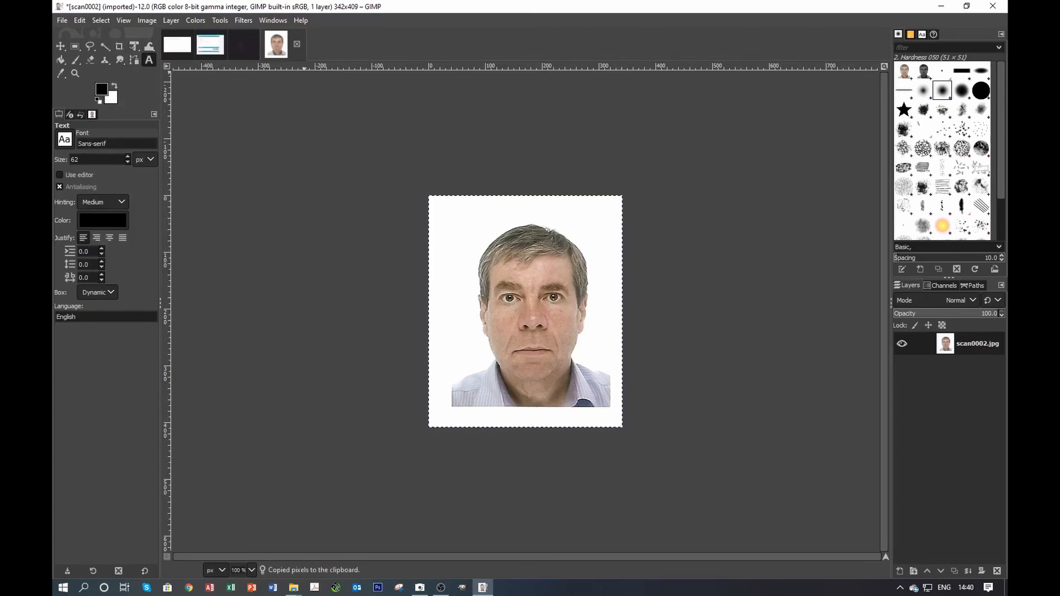
{"action": "left_click", "coordinate": [177, 44]}
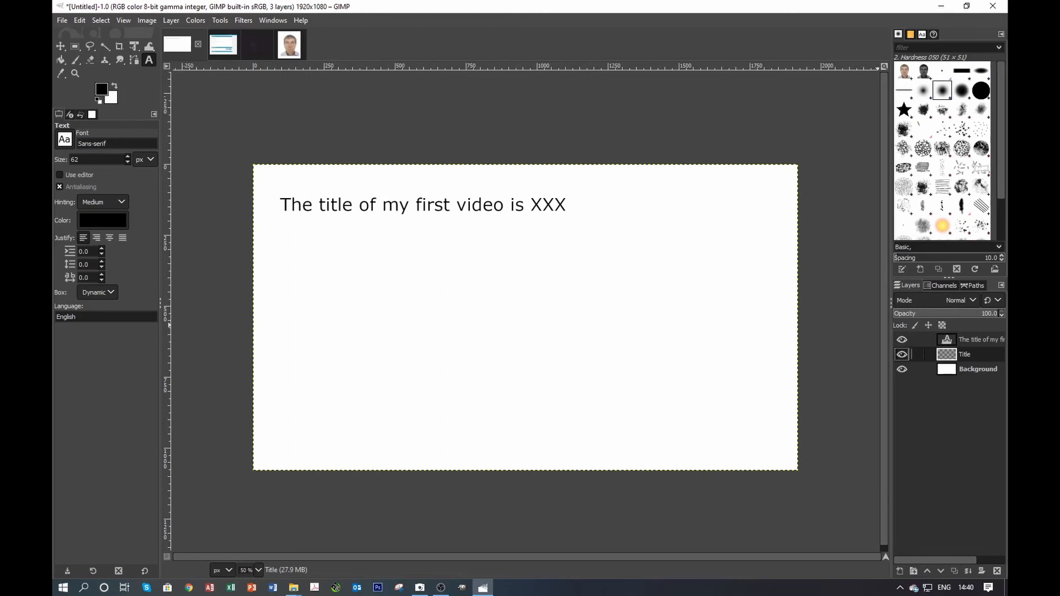
{"action": "key", "text": "ctrl+v"}
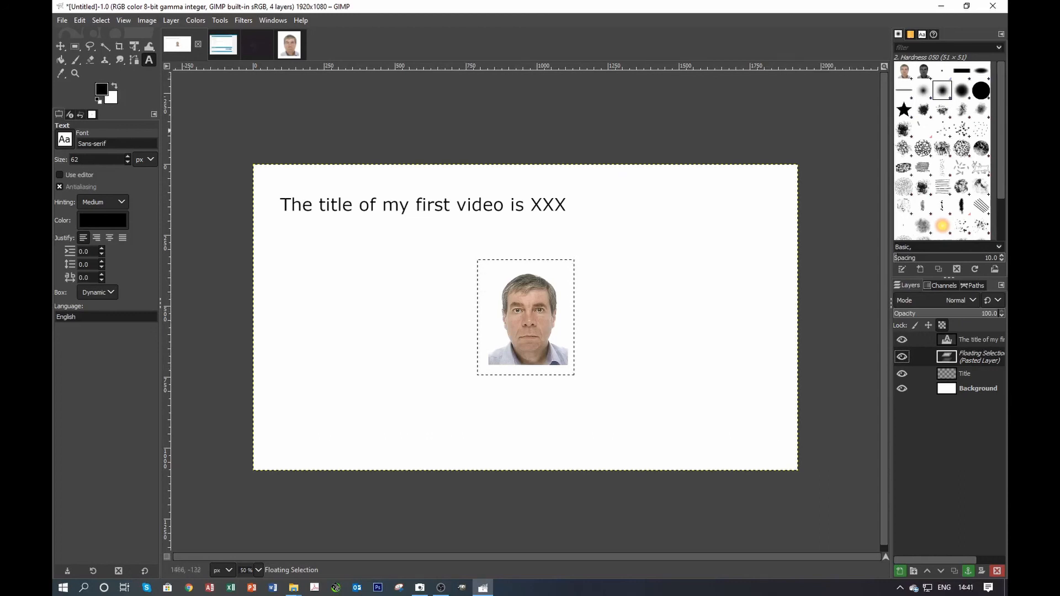
{"action": "left_click", "coordinate": [647, 120]}
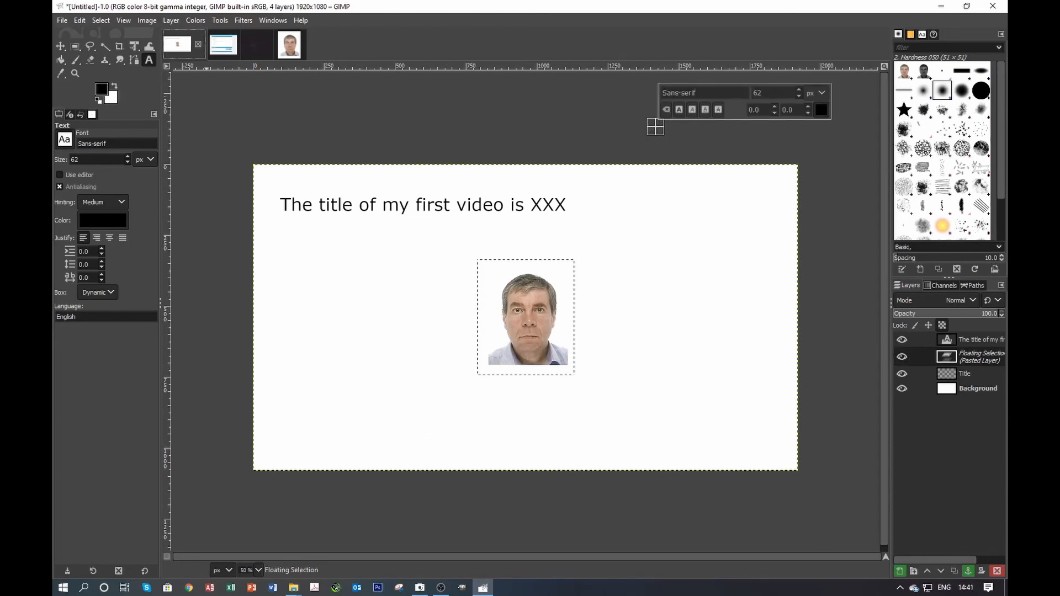
{"action": "key", "text": "ctrl+Page_Up"}
{"action": "key", "text": "ctrl+Page_Down"}
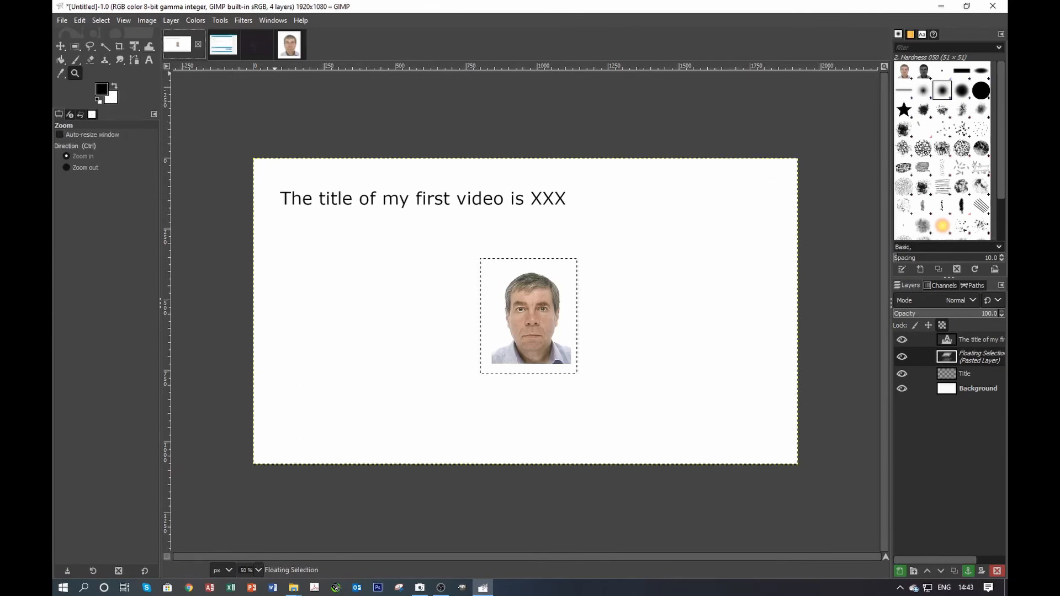
Export the title image to the Desktop as Untitled.jpg with JPEG quality 90.
{"action": "left_click", "coordinate": [62, 20]}
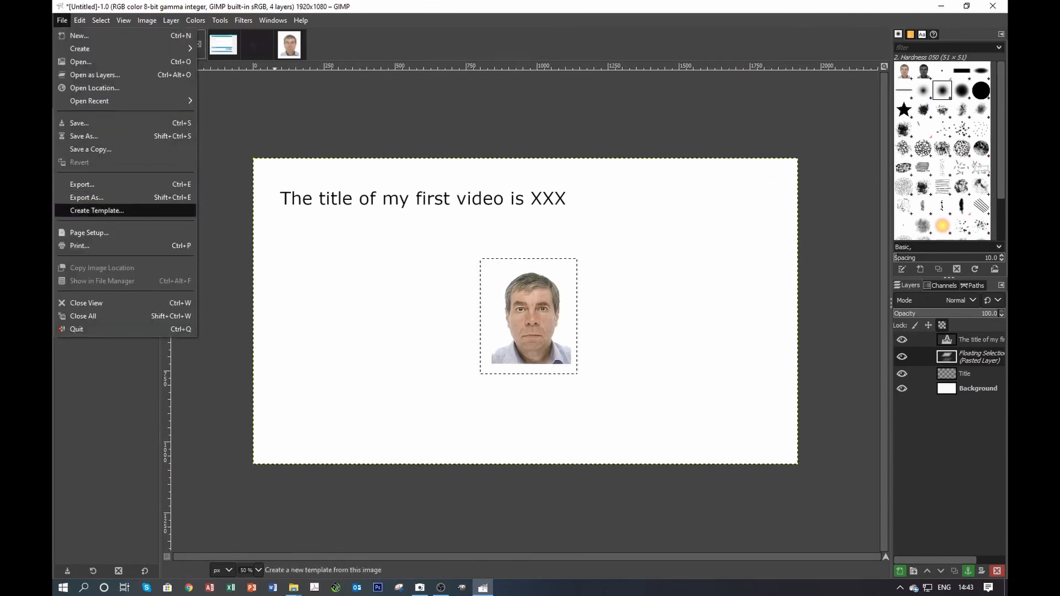
{"action": "left_click", "coordinate": [86, 197]}
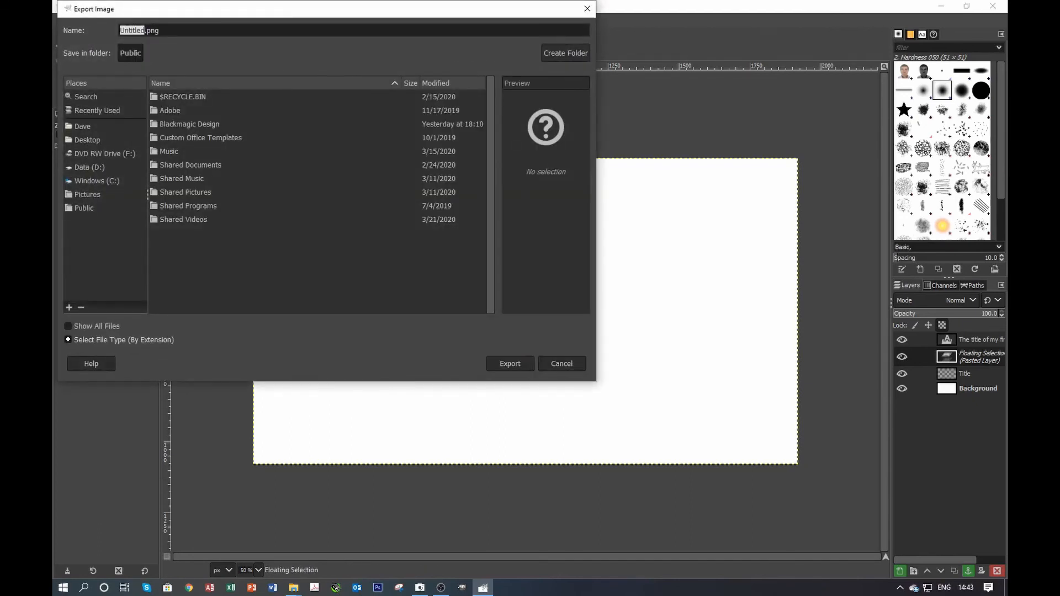
{"action": "left_click", "coordinate": [160, 30]}
{"action": "key", "text": "BackSpace"}
{"action": "key", "text": "BackSpace"}
{"action": "key", "text": "BackSpace"}
{"action": "type", "text": "jpg"}
{"action": "left_click", "coordinate": [86, 140]}
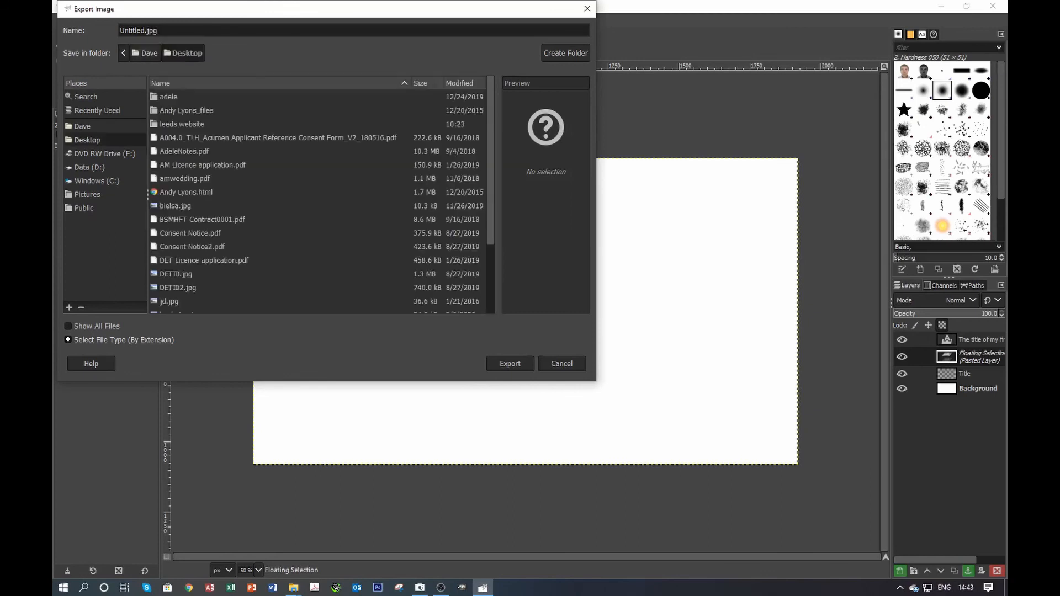
{"action": "left_click", "coordinate": [510, 364]}
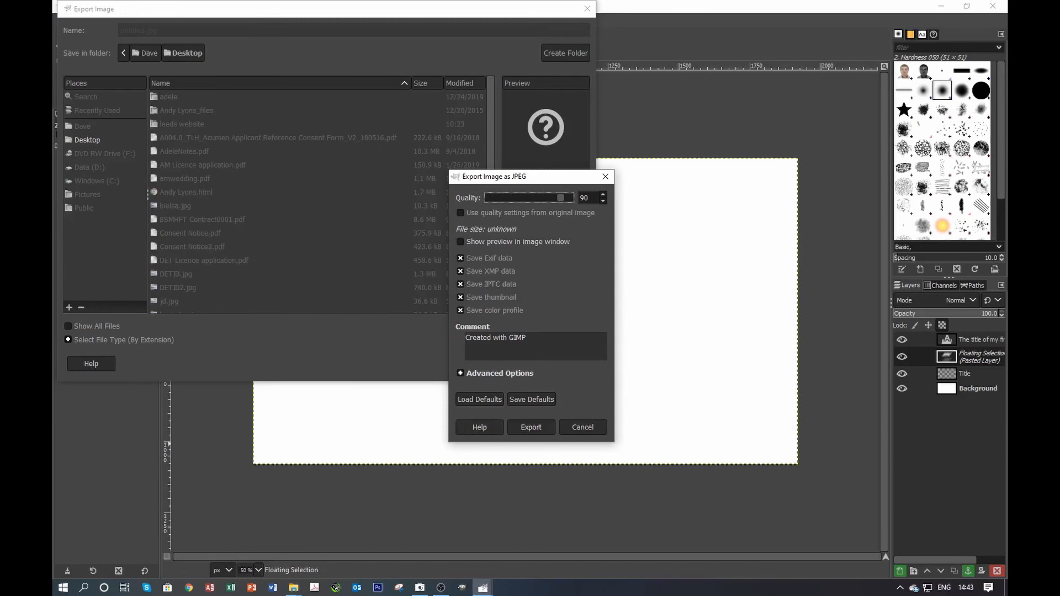
{"action": "left_click", "coordinate": [532, 427]}
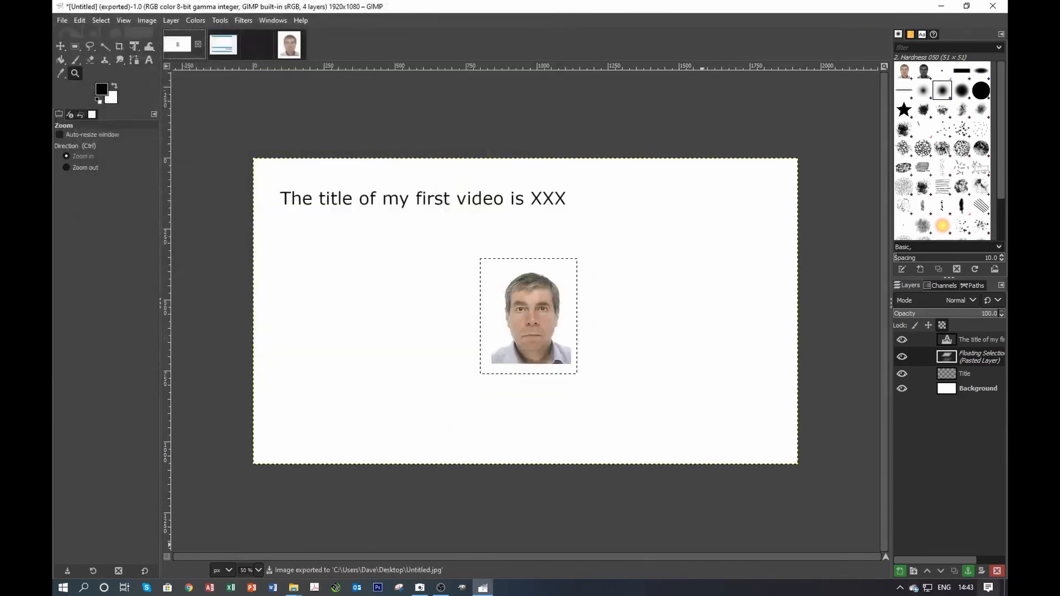
Show the desktop and open the exported Untitled image in Photos.
{"action": "key", "text": "super+d"}
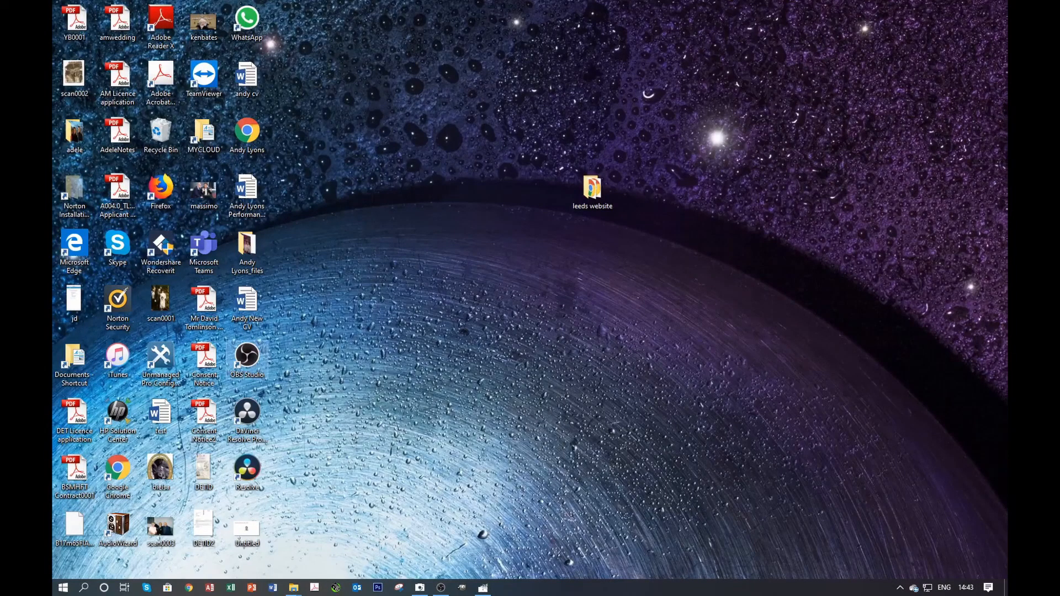
{"action": "left_click", "coordinate": [247, 528]}
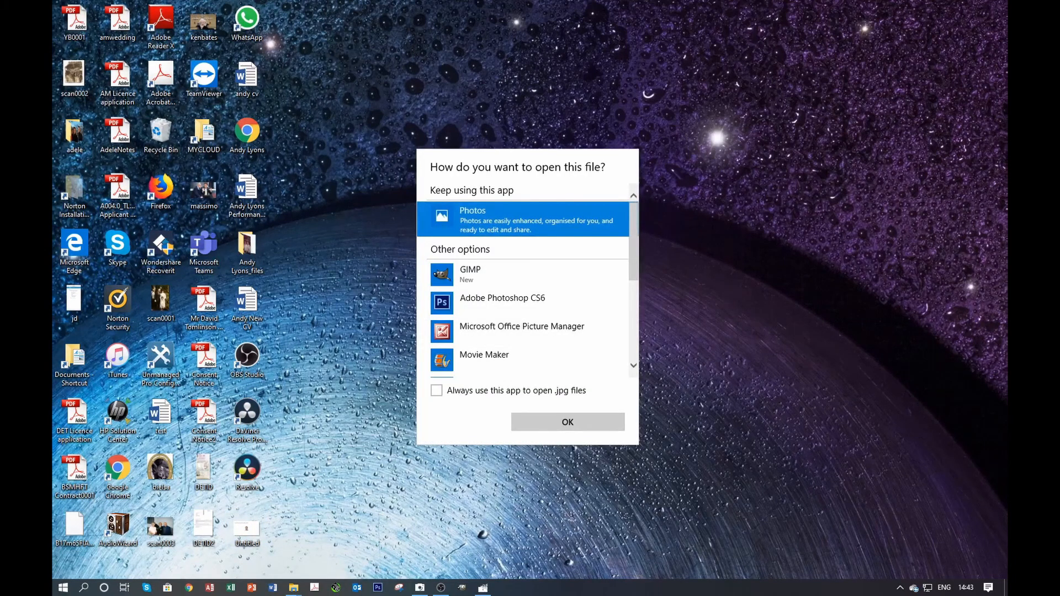
{"action": "left_click", "coordinate": [568, 422]}
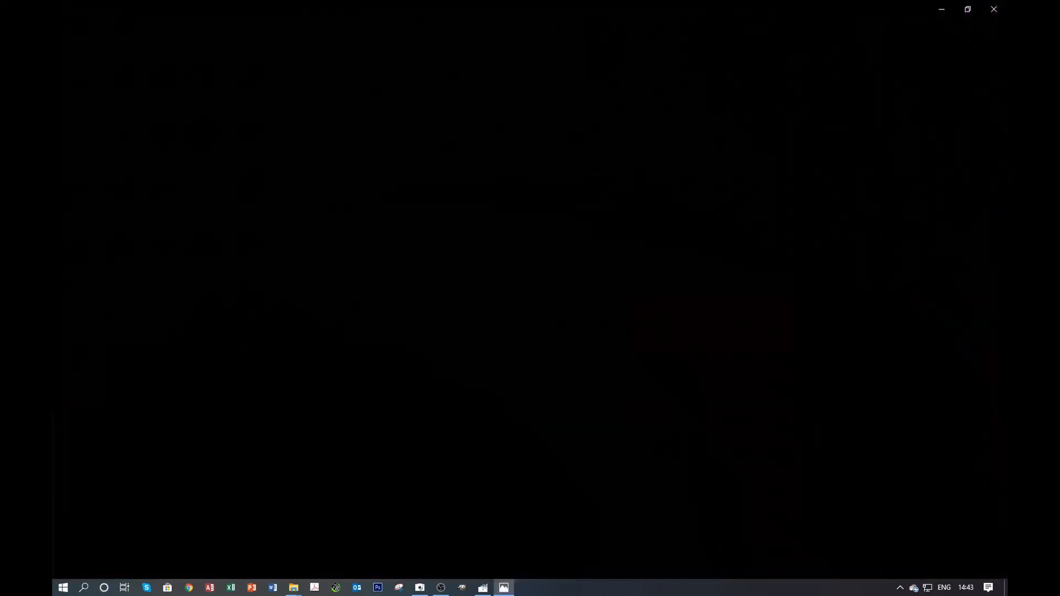